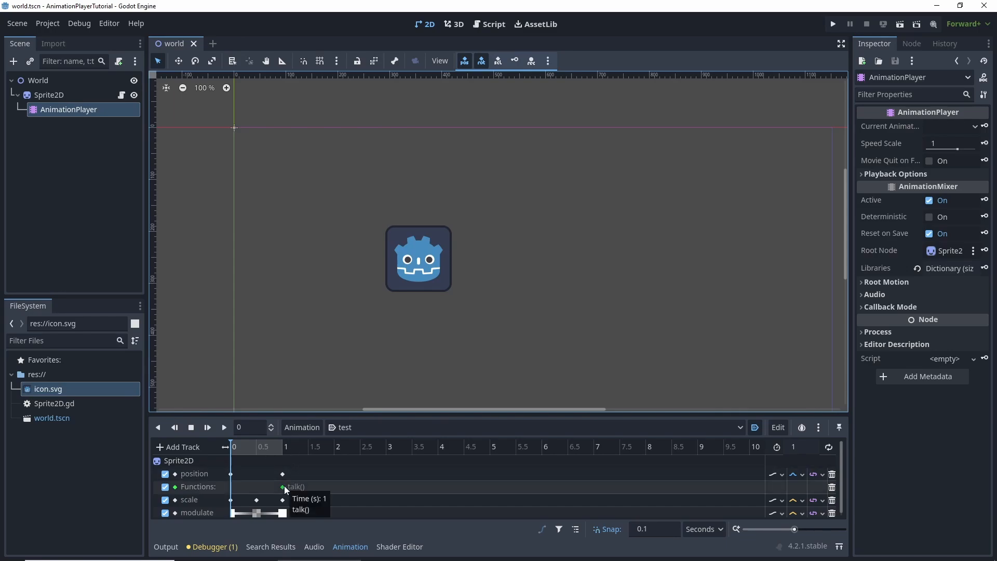
Create a 2D scene root node and name it World.
click(122, 95)
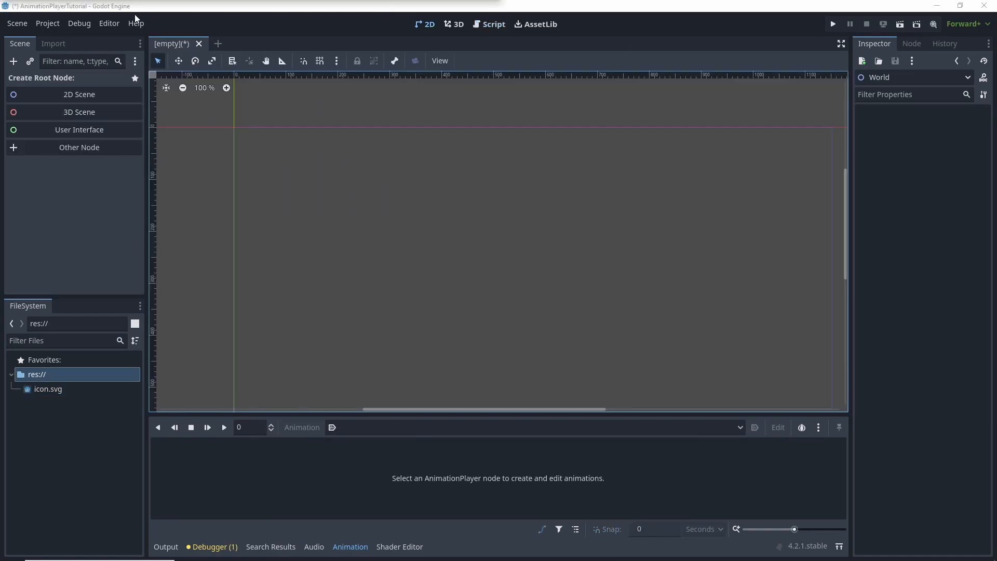
click(101, 95)
double_click(77, 82)
text(World)
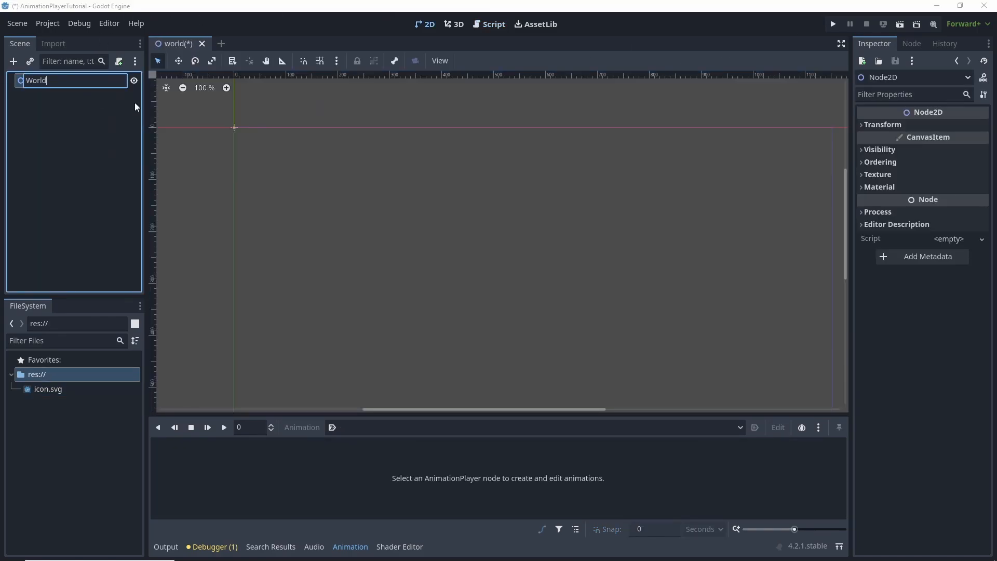
key(Return)
Add a Sprite2D node as a child of World.
click(13, 61)
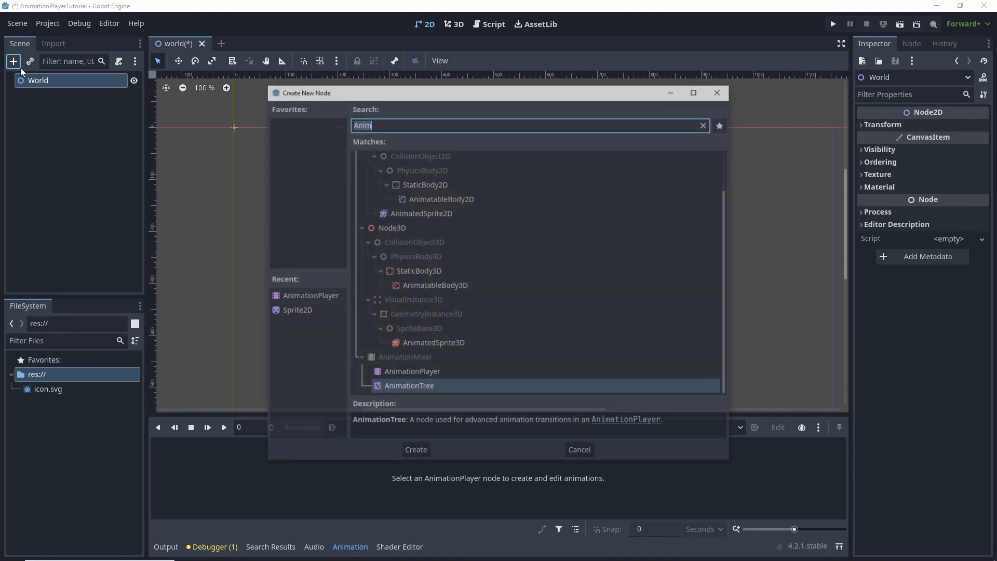
click(420, 123)
key(BackSpace)
key(BackSpace)
key(BackSpace)
key(BackSpace)
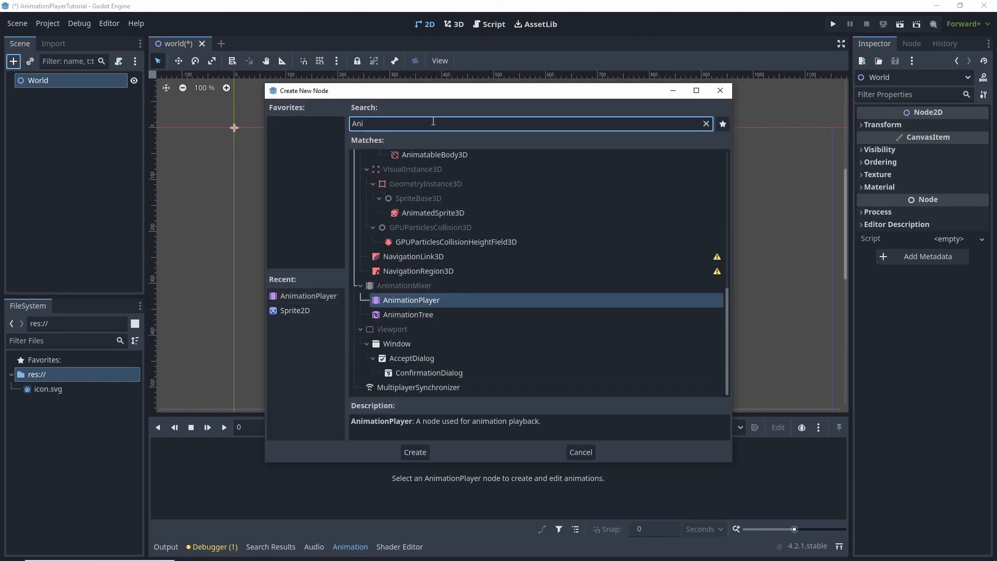
text(Sp)
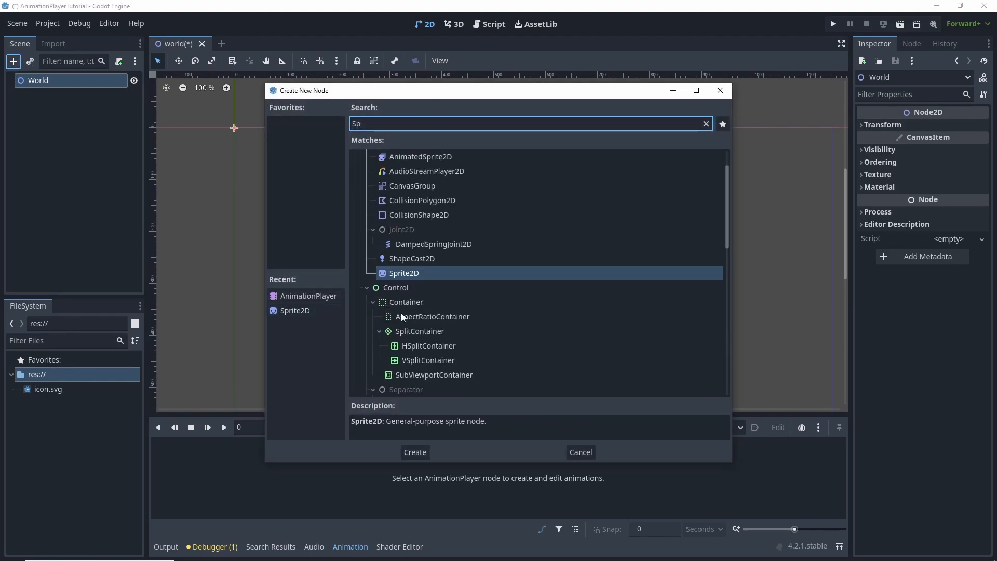
click(410, 274)
double_click(416, 270)
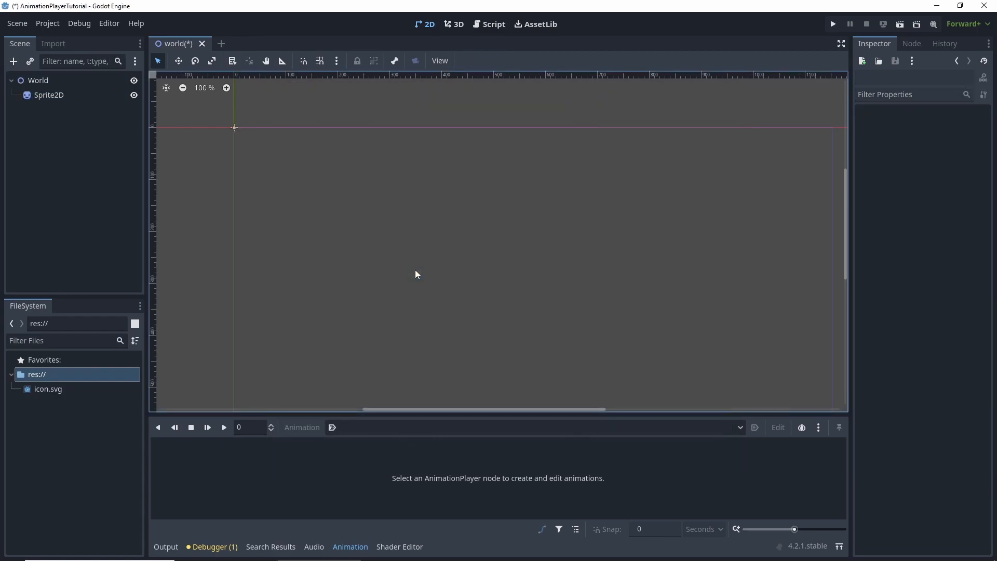
Save the scene as world.tscn and apply icon.svg as the Sprite2D's texture.
key(ctrl+s)
drag(48, 388, 55, 100)
Add an AnimationPlayer node as a child of Sprite2D and save the scene.
click(49, 95)
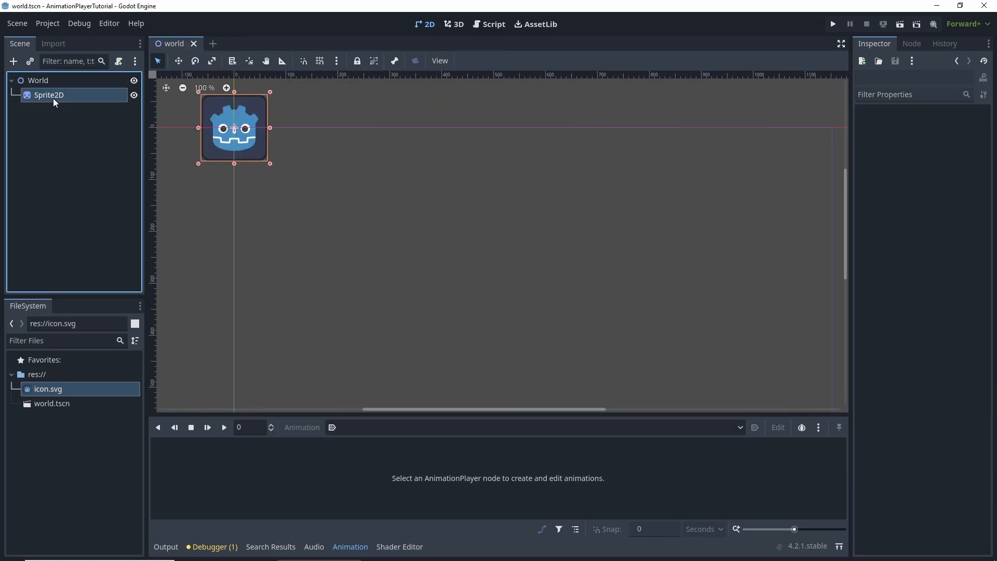
click(13, 62)
text(anima)
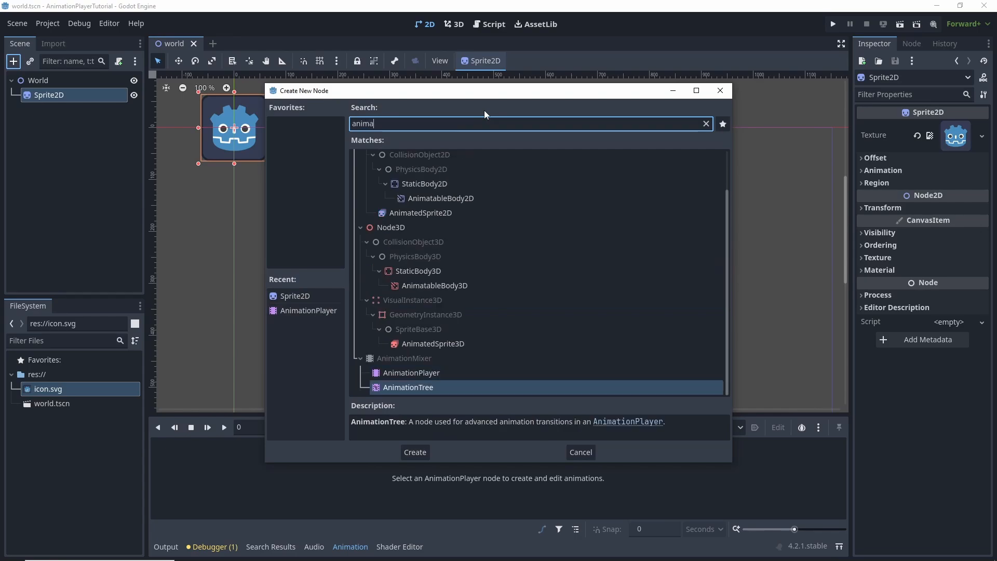
double_click(420, 375)
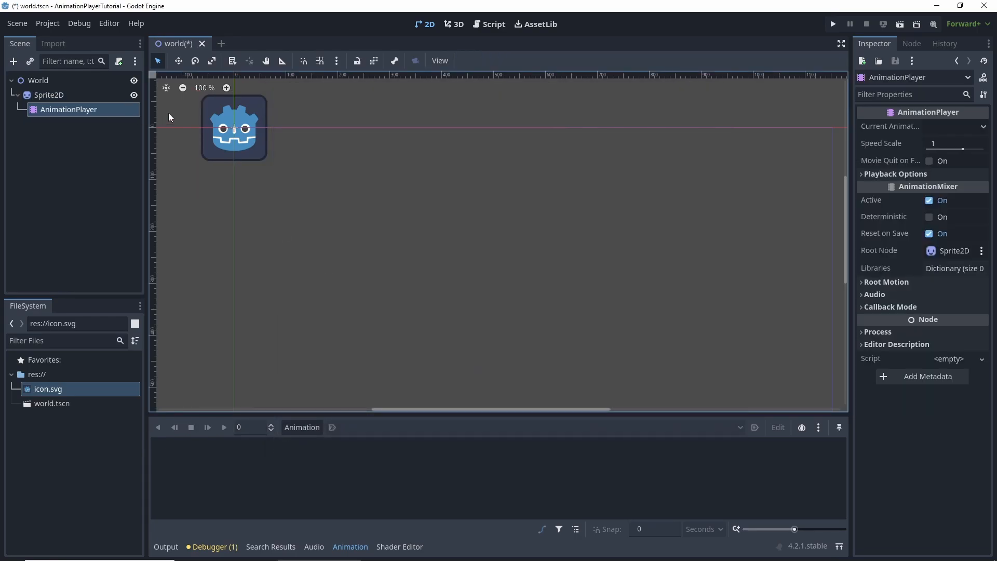
key(ctrl+s)
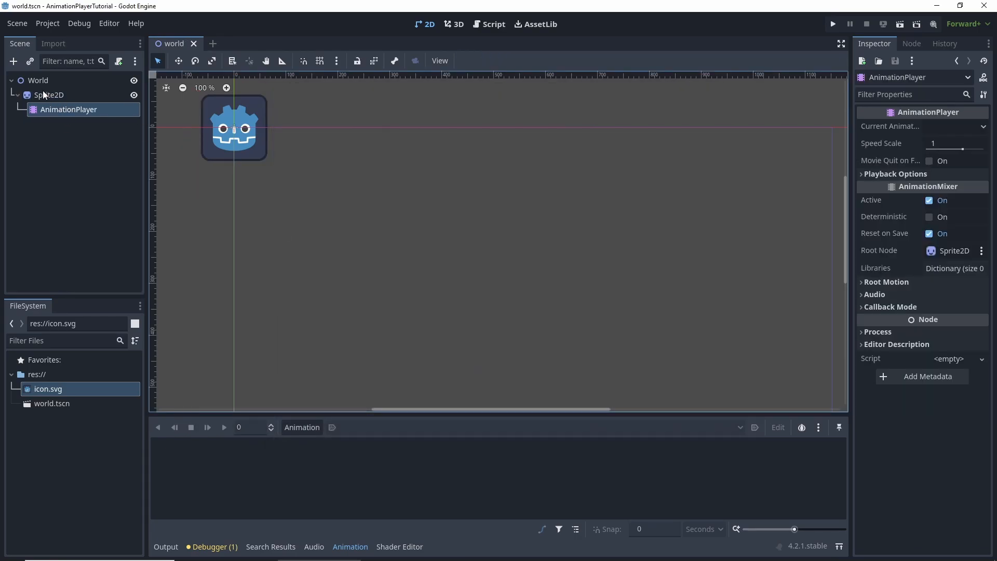
Create a new animation named test in the AnimationPlayer.
click(297, 425)
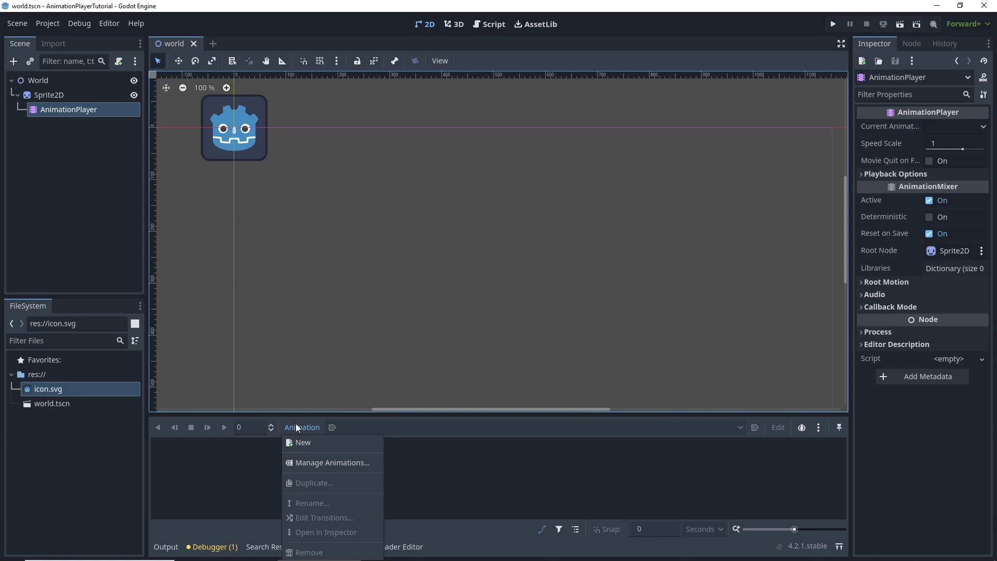
click(323, 445)
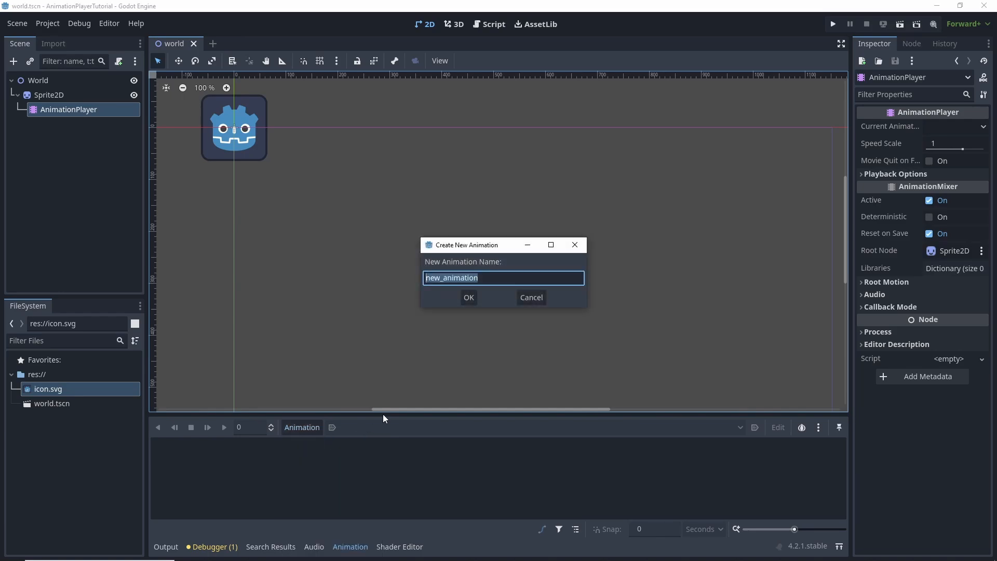
text(test)
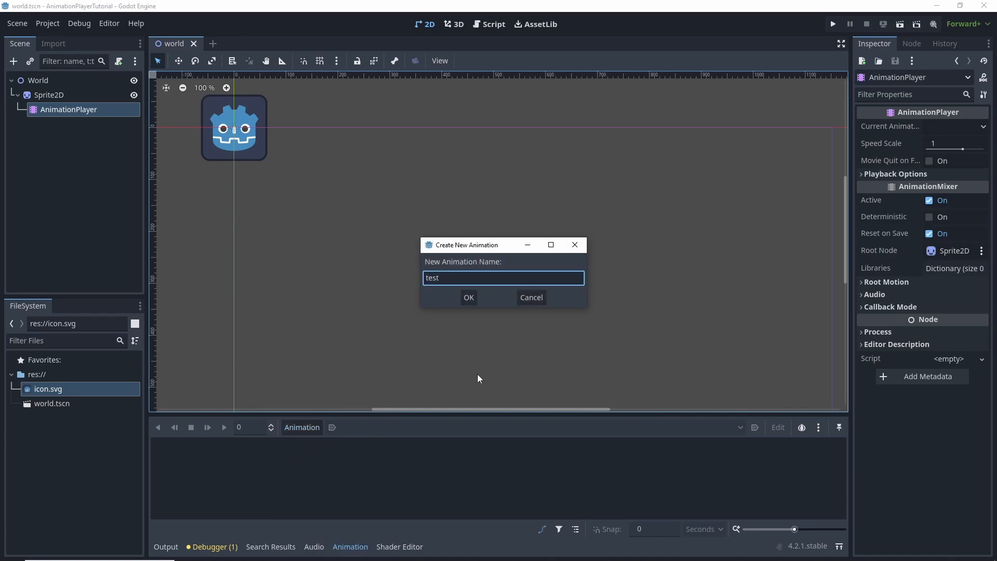
key(Return)
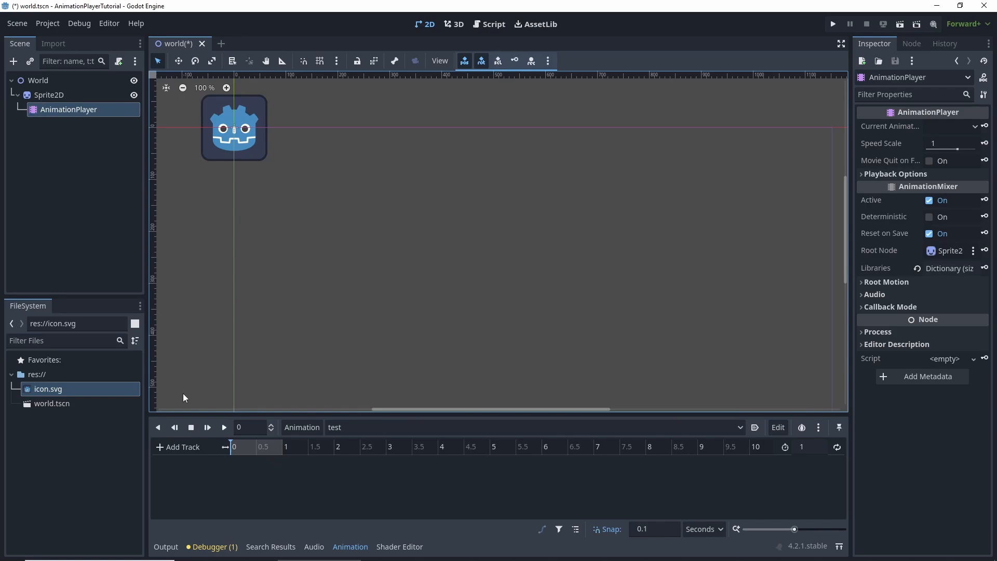
Add a position track for Sprite2D with a keyframe at (0, 0) at time 0 in the test animation.
click(65, 96)
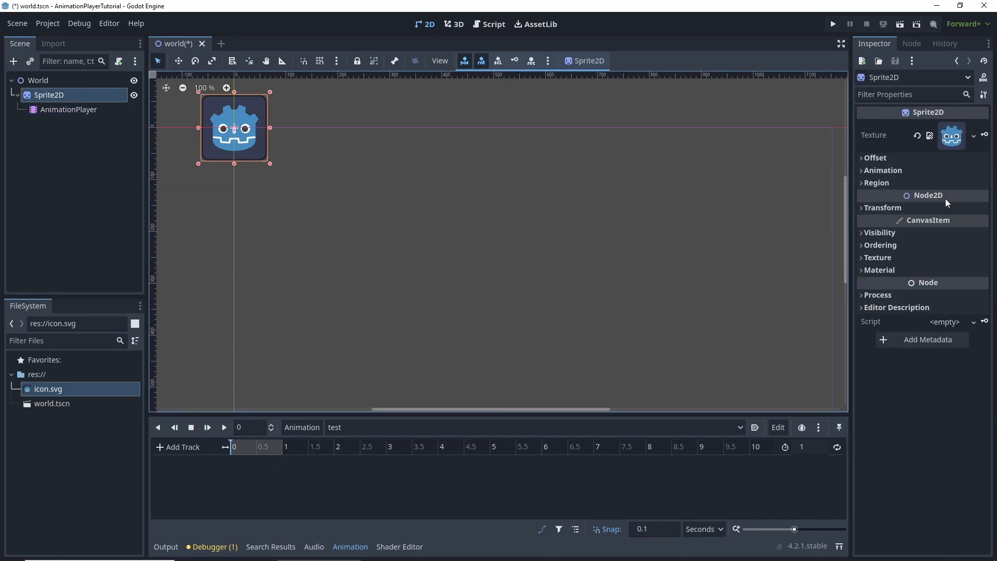
click(906, 208)
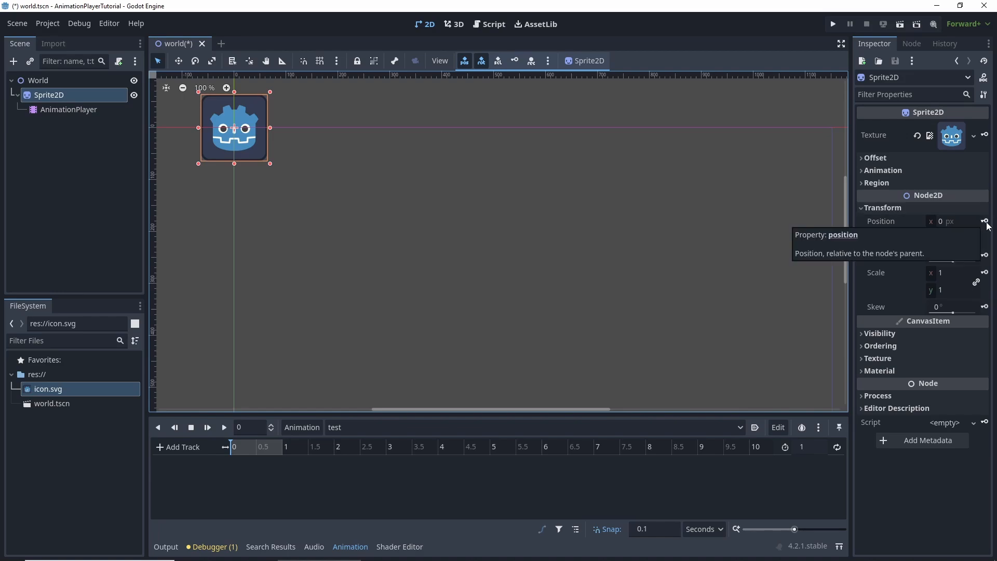
click(87, 111)
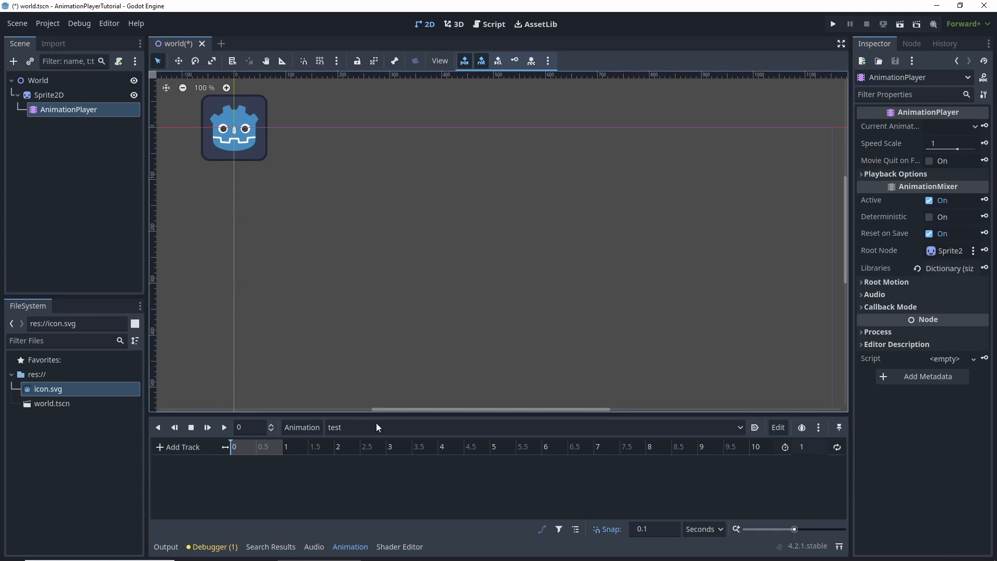
click(54, 97)
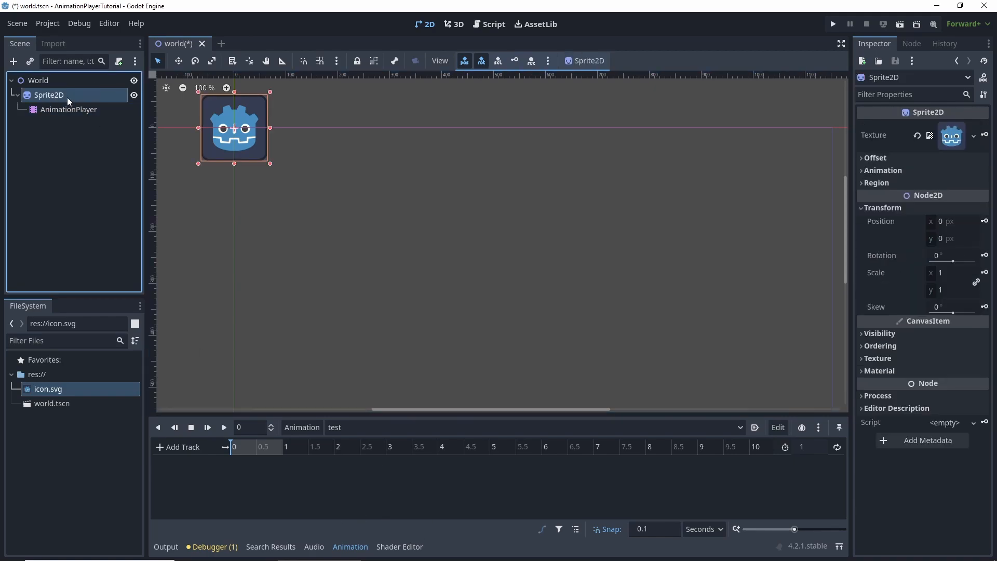
click(984, 223)
click(458, 310)
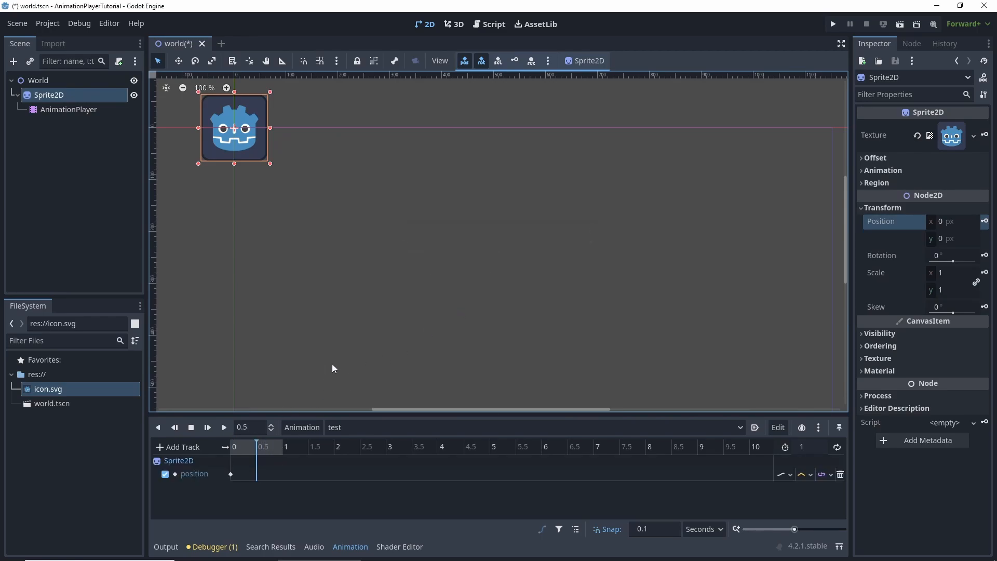
Move the sprite to about (465, 238) px and insert a position keyframe at 0.5 seconds.
click(178, 61)
drag(239, 131, 480, 254)
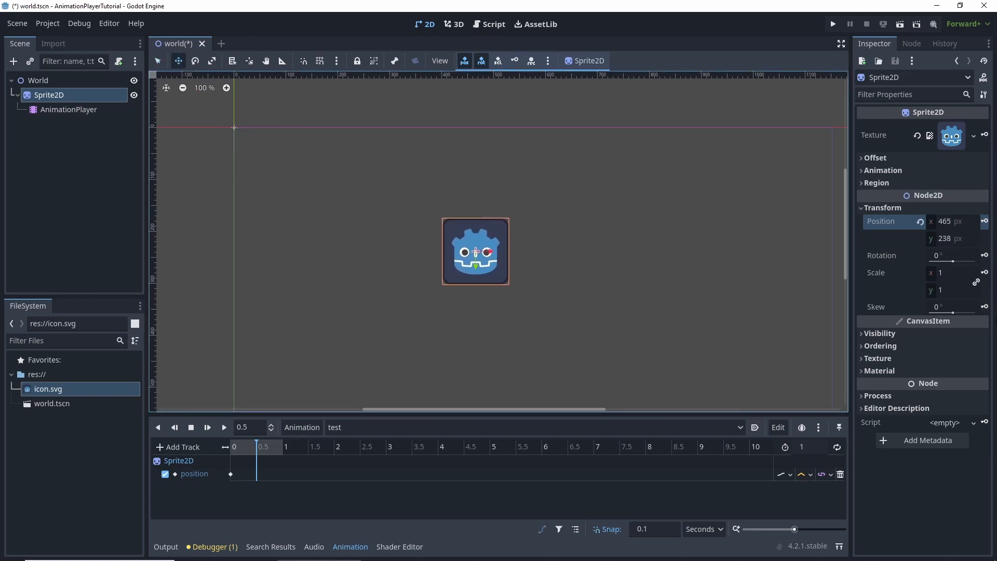
click(985, 221)
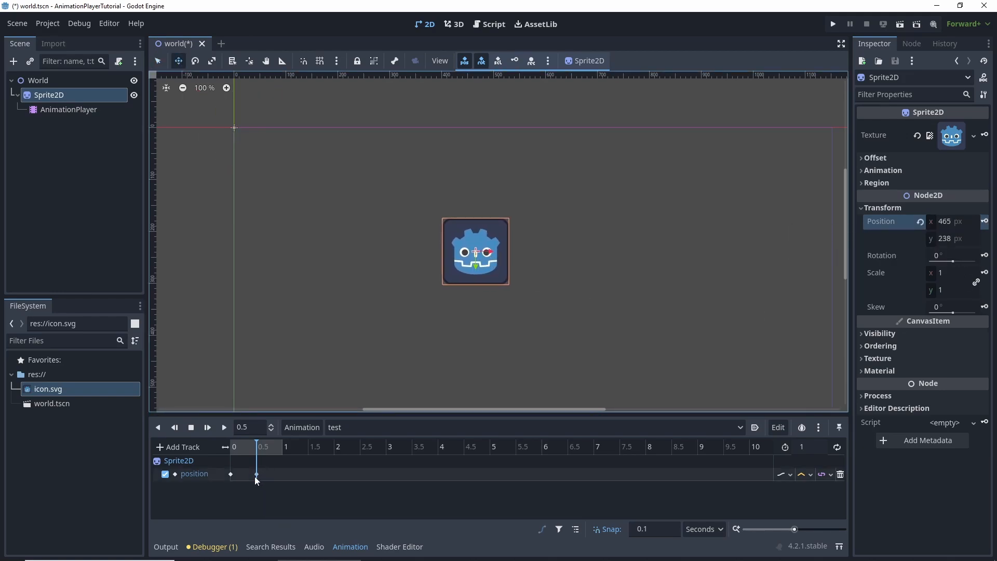
Move the sprite to about (900, 70) px and insert a position keyframe at 1 second.
drag(256, 445, 284, 470)
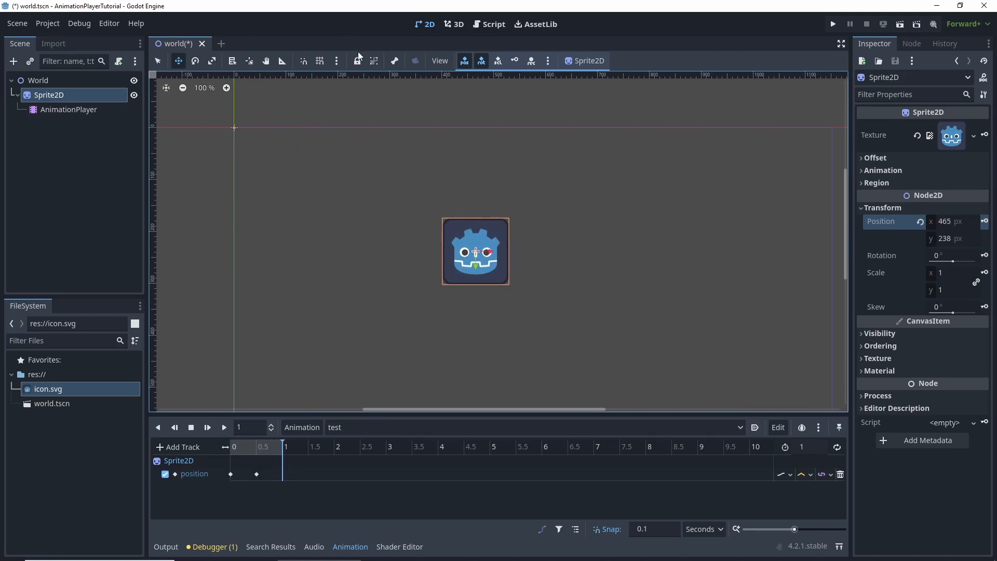
drag(478, 265, 704, 178)
click(984, 222)
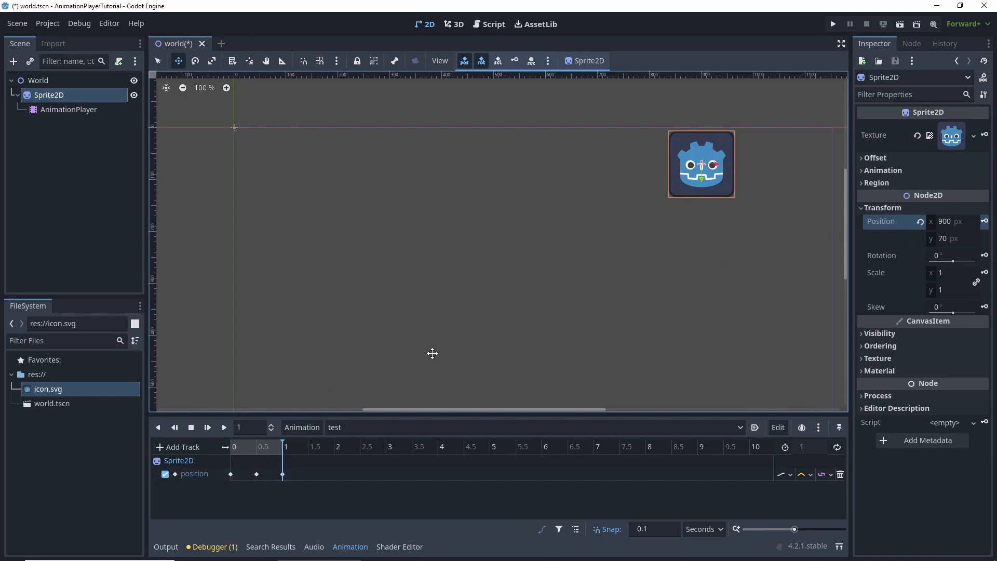
Save the scene and play the test animation to preview the sprite's movement.
key(ctrl+s)
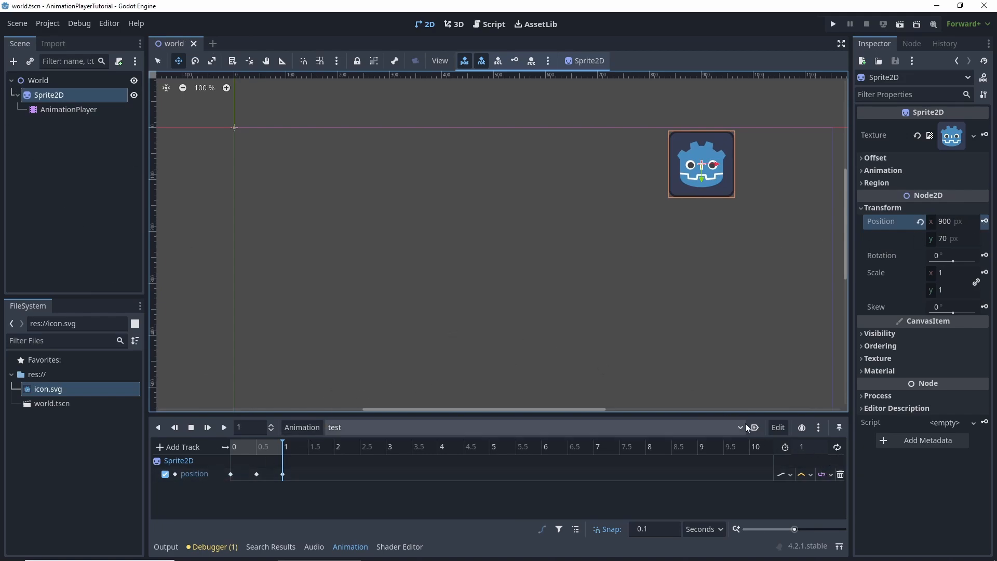
click(224, 426)
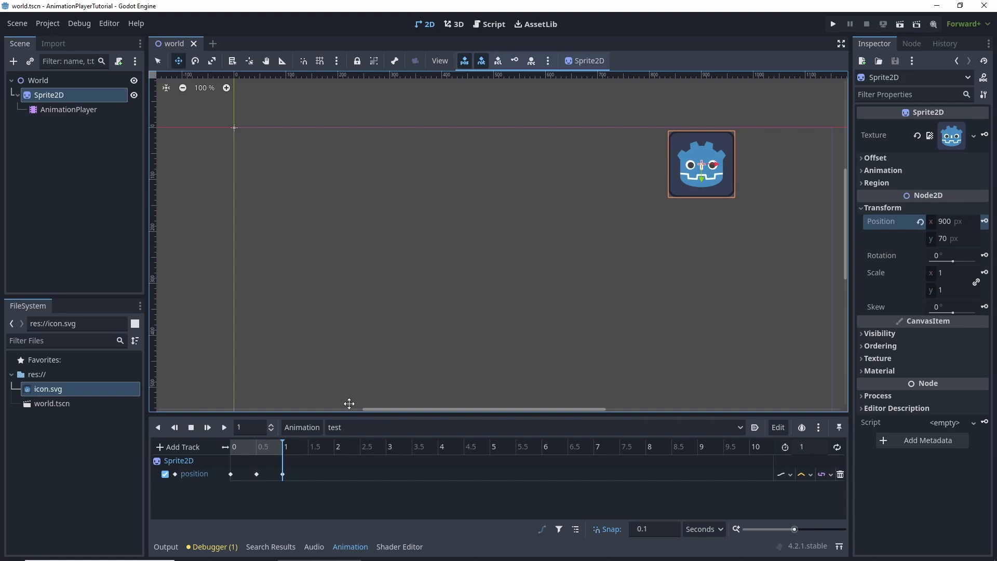
Add a scale track for Sprite2D with a keyframe at scale 1 at time 0.
click(231, 448)
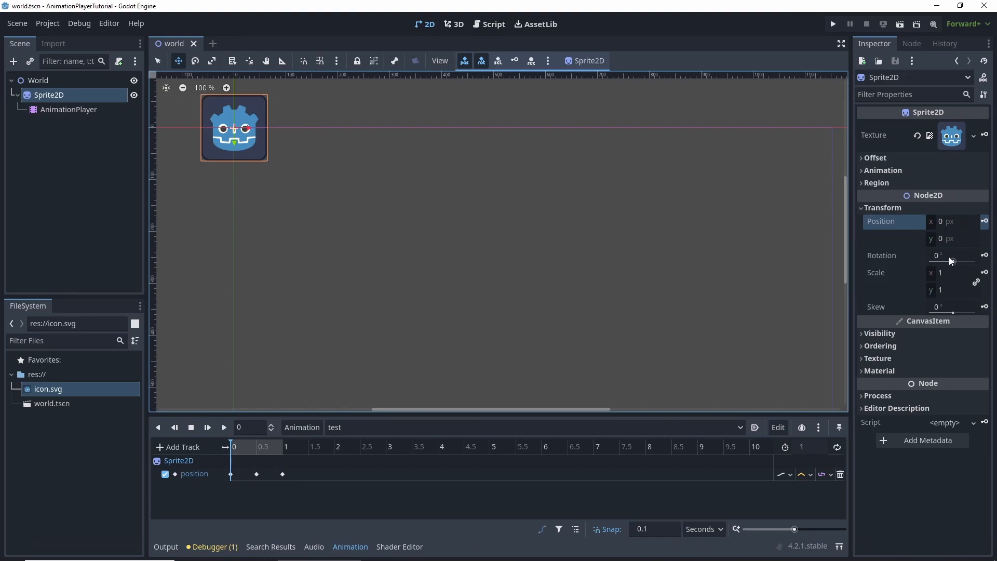
click(984, 272)
click(450, 308)
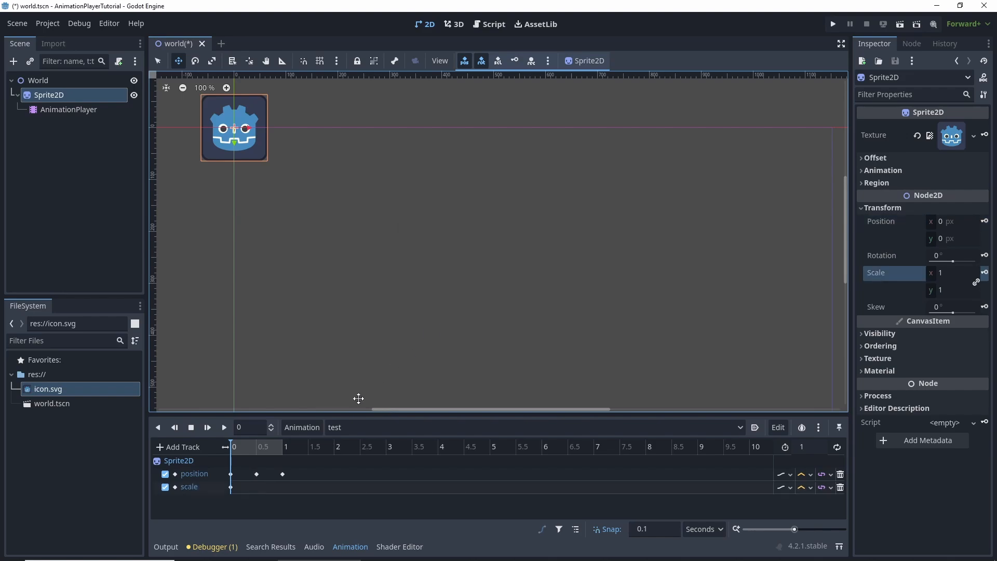
Set the sprite's scale to 0.5 and insert a scale keyframe at 0.5 seconds.
drag(270, 447, 258, 453)
click(958, 274)
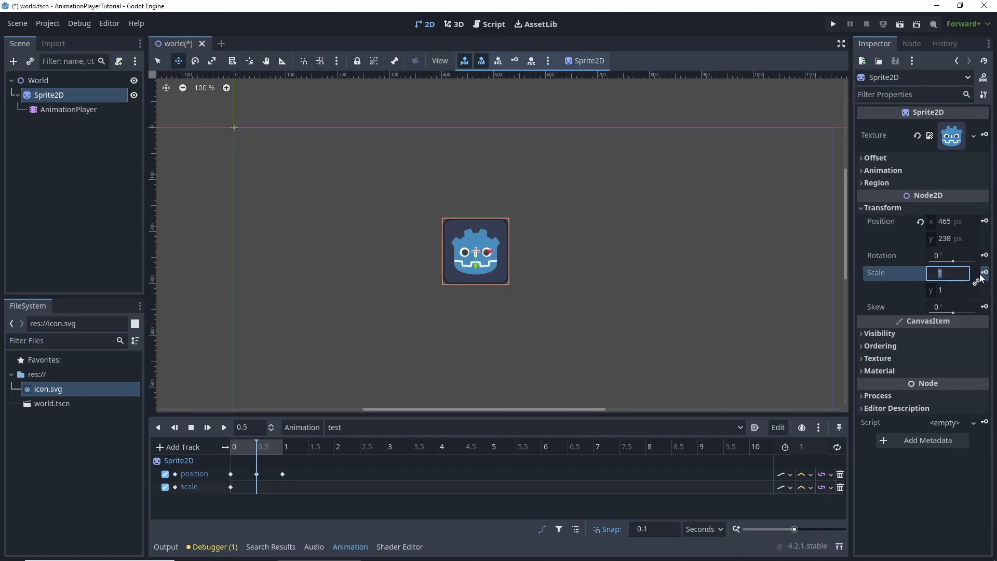
text(0.5)
key(Return)
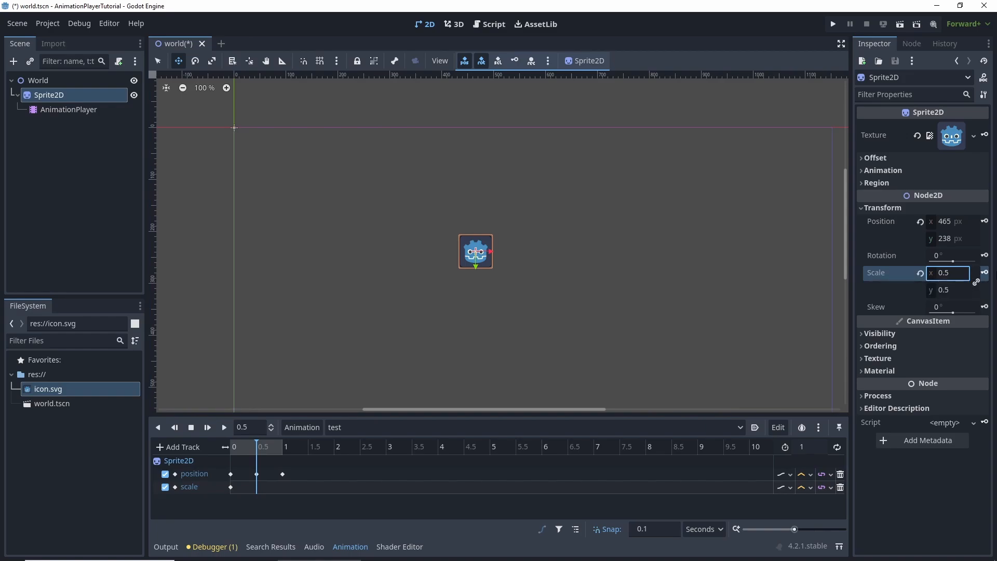
click(985, 274)
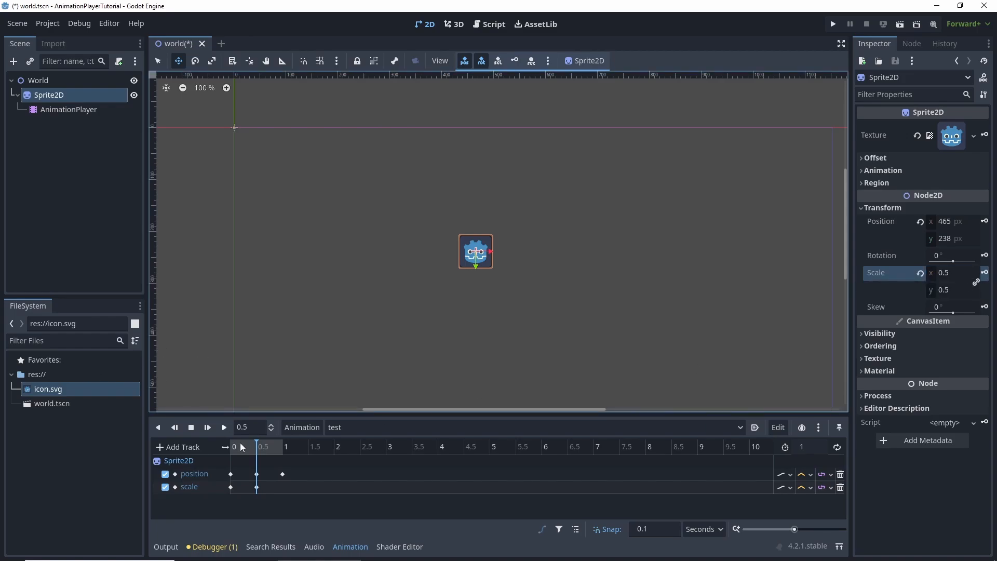
Set the sprite's scale to 2 and insert a scale keyframe at 1 second.
click(283, 456)
click(966, 273)
text(1)
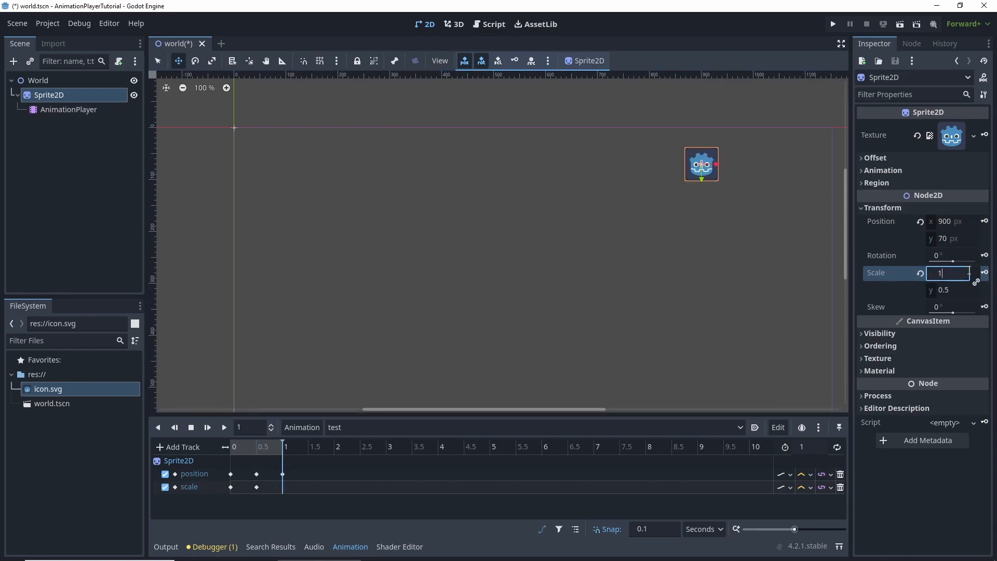
key(Return)
click(969, 272)
text(2)
key(Return)
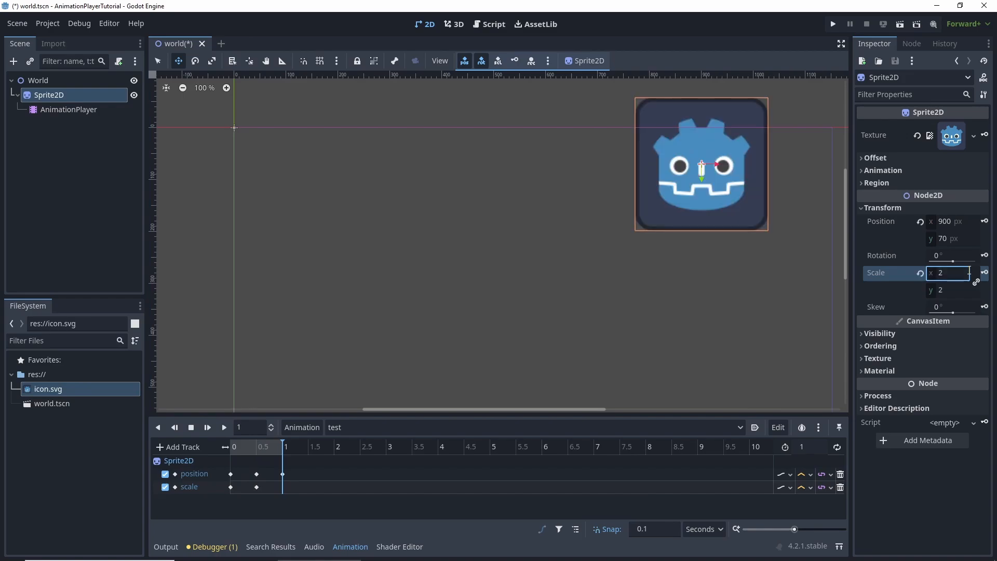
click(985, 273)
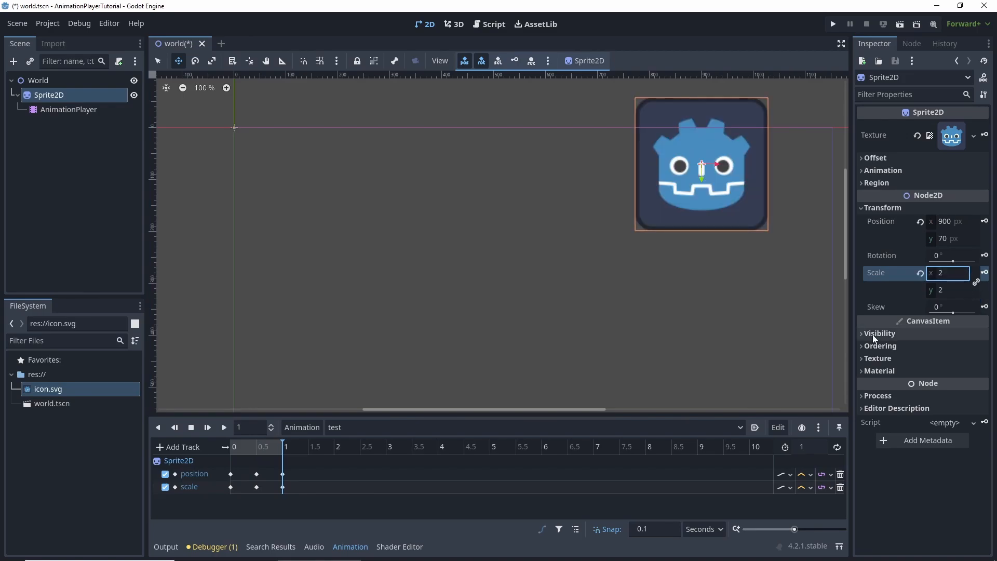
Save the scene and play the animation to preview the combined position and scale changes.
key(ctrl+s)
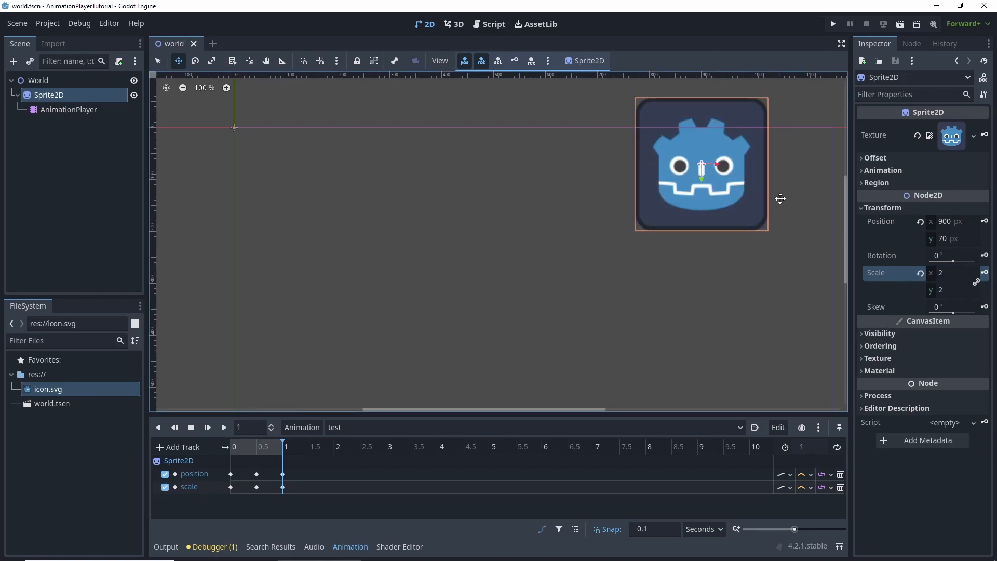
click(224, 427)
Set the interpolation of the position and scale tracks to Cubic, then save the scene and preview the animation.
click(805, 475)
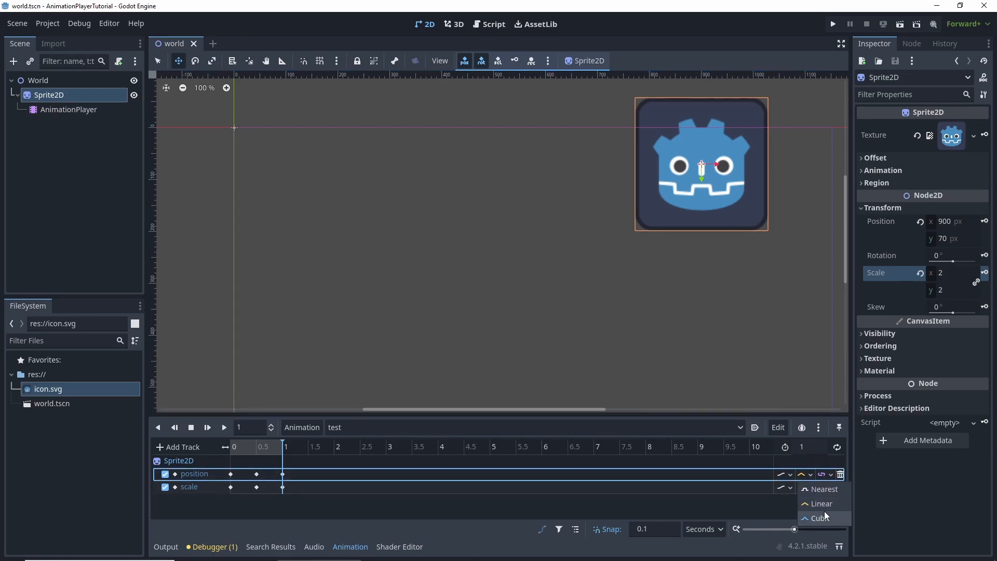
click(826, 518)
click(805, 488)
click(820, 525)
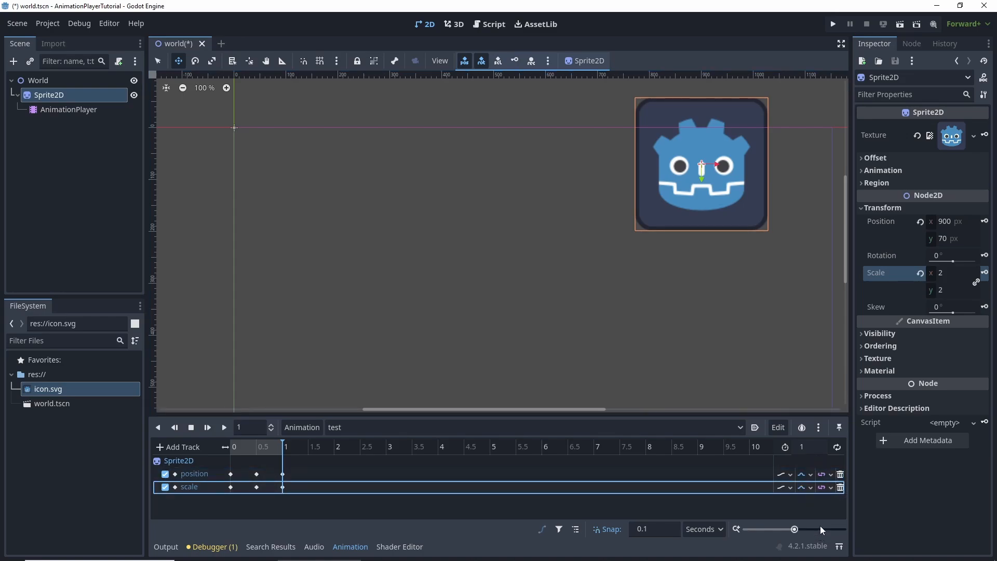
key(ctrl+s)
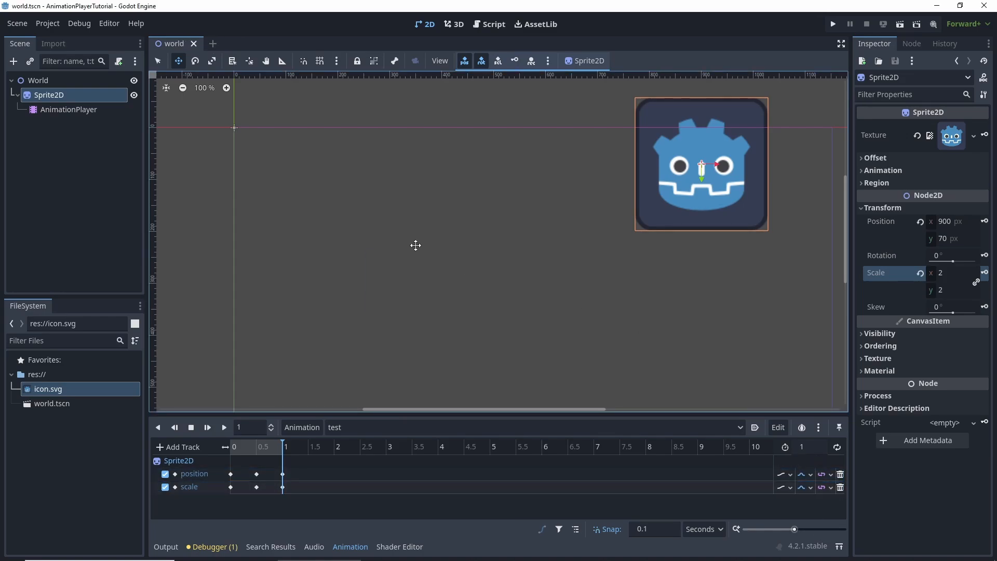
click(224, 428)
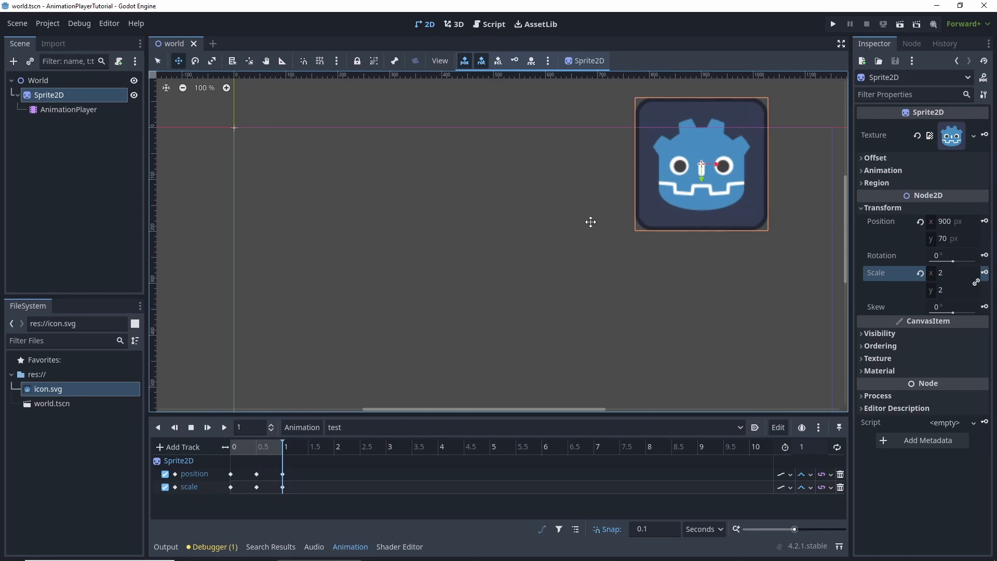
click(225, 427)
Attach a new GDScript file, Sprite2D.gd, to the sprite and remove all template functions and comments below the extends line.
click(125, 62)
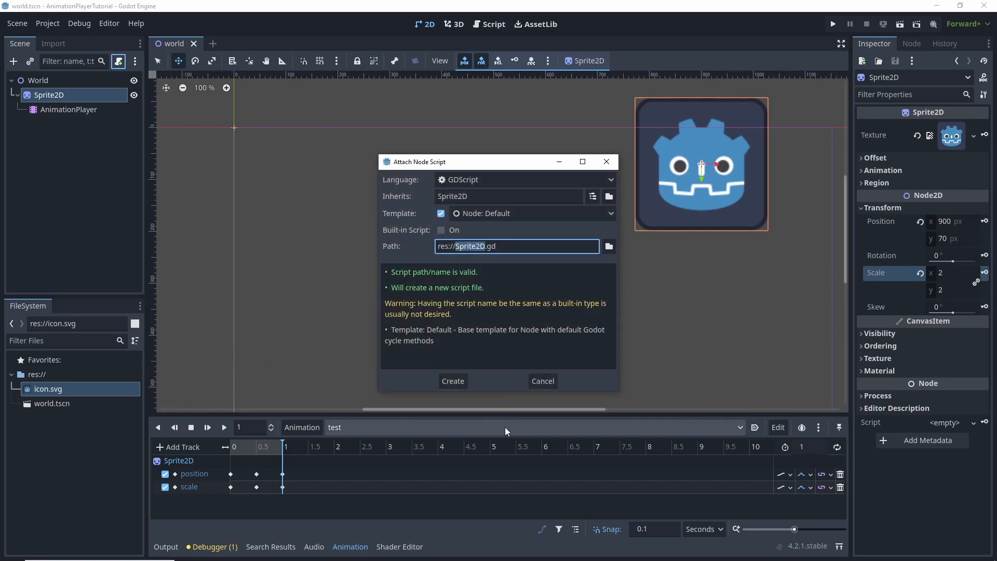
click(452, 380)
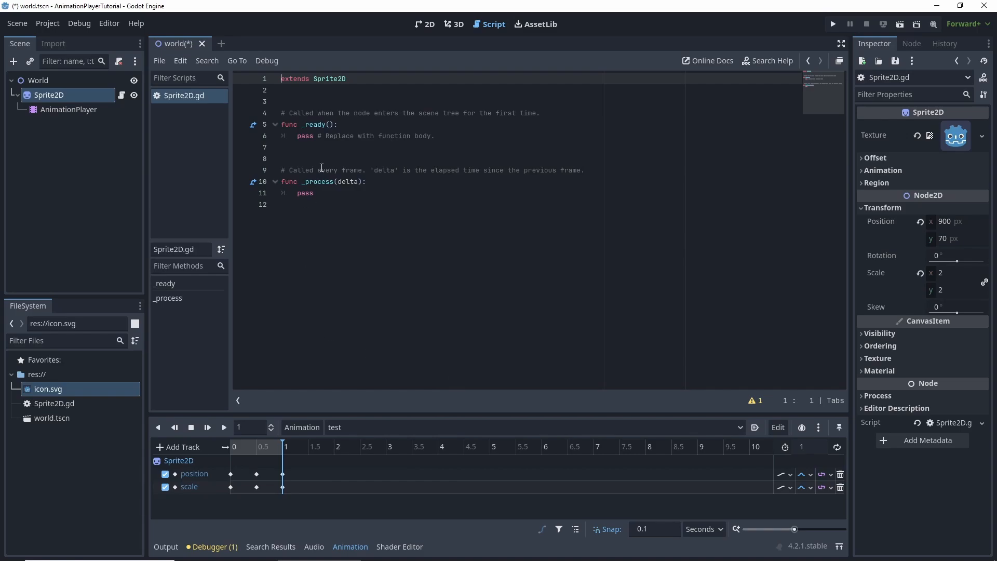
drag(303, 211, 270, 123)
key(BackSpace)
key(BackSpace)
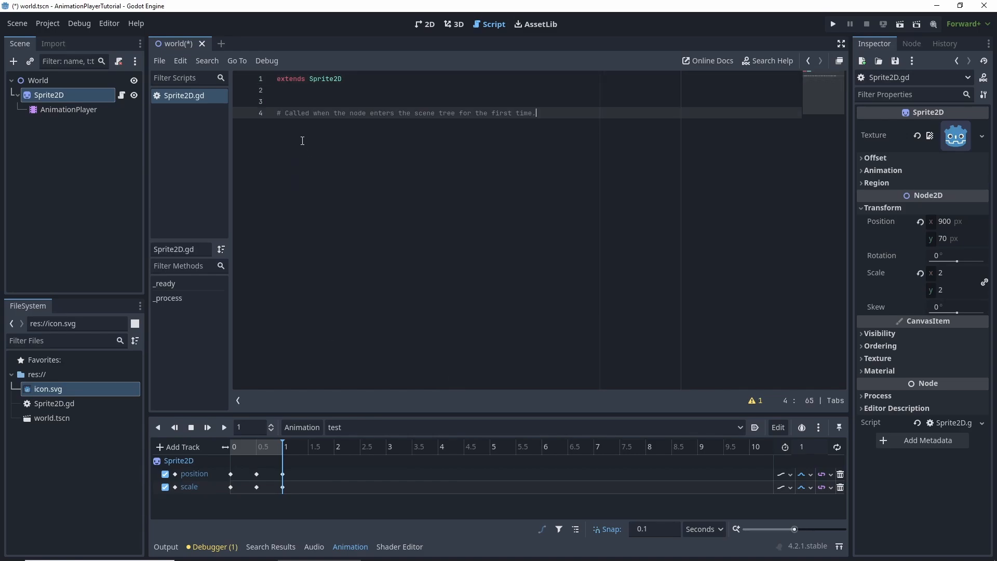
drag(536, 113, 225, 105)
click(225, 105)
click(535, 124)
drag(538, 113, 248, 104)
key(BackSpace)
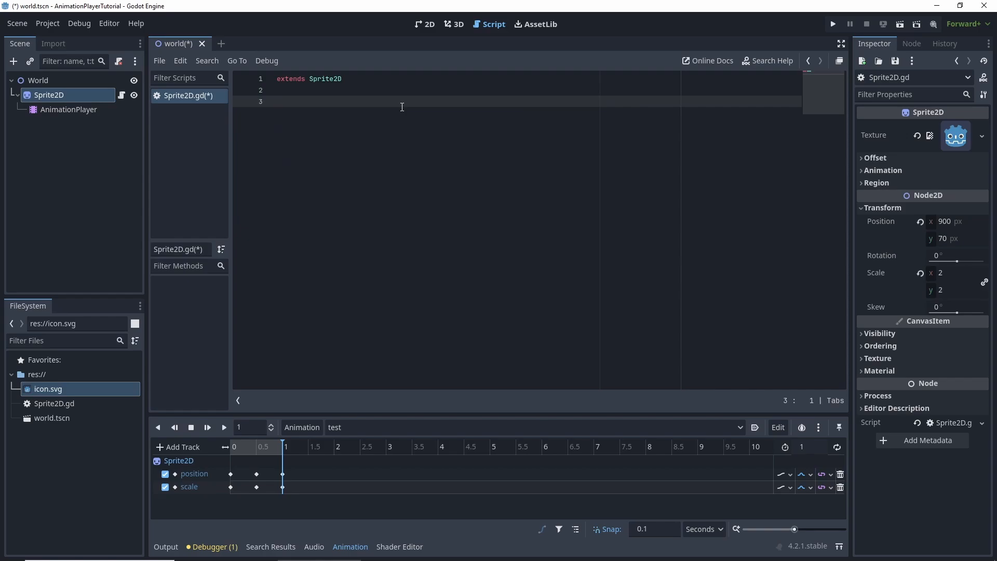
Write a talk() function in Sprite2D.gd that prints "talk" and save the script.
text(func t)
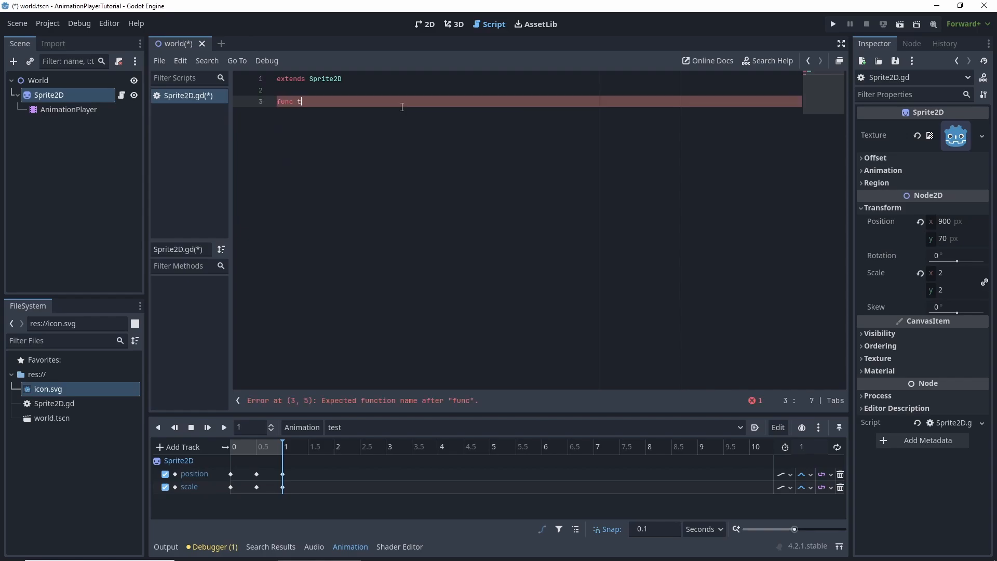
text(alk():)
key(Return)
text(print)
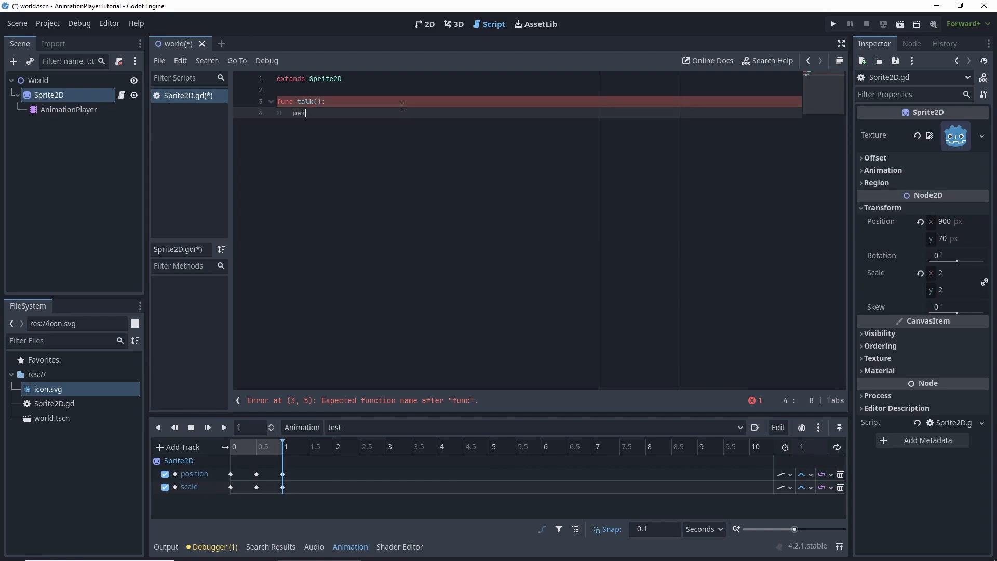
text(()
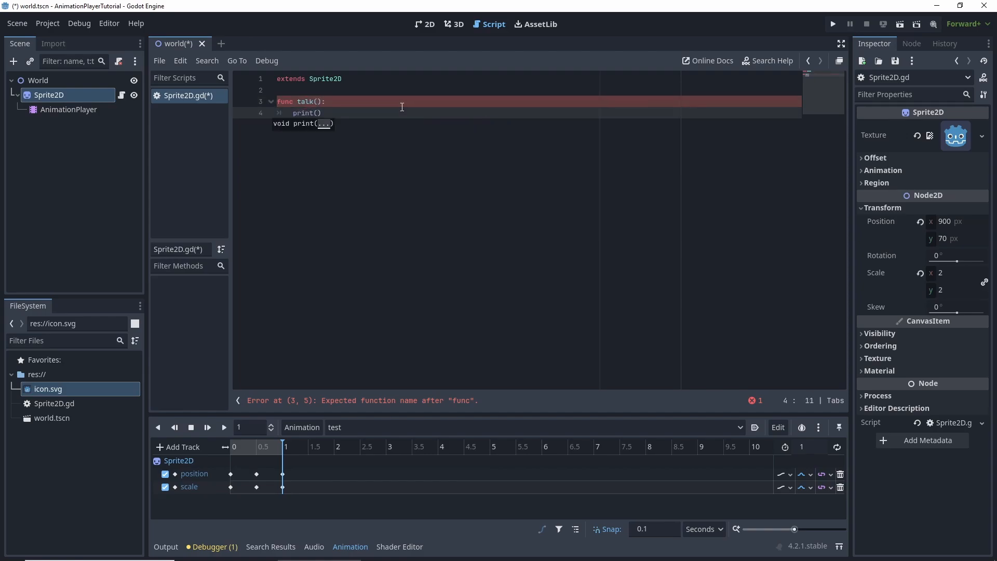
text("talk)
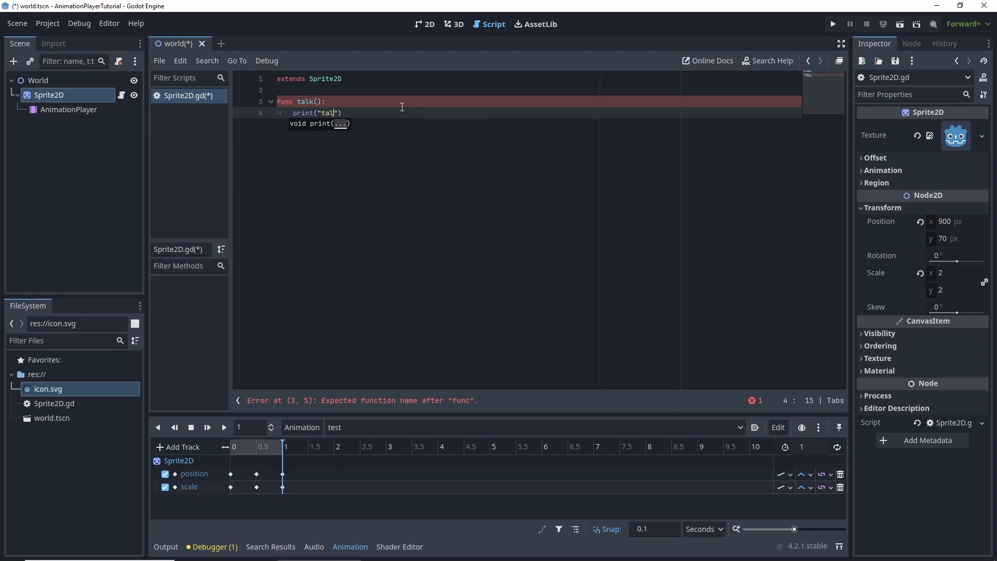
key(ctrl+s)
click(385, 100)
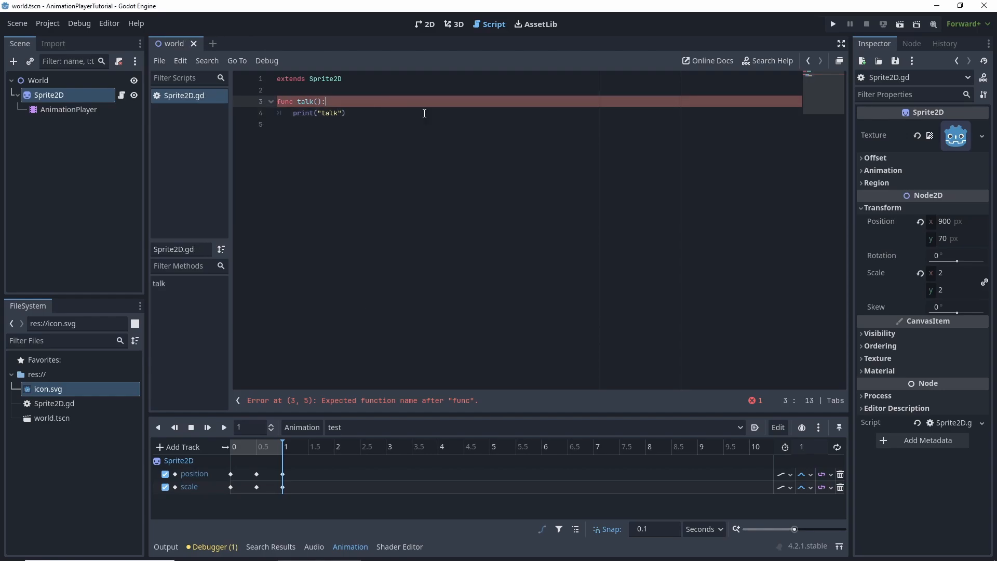
Add a Call Method Track targeting Sprite2D to the test animation of the AnimationPlayer.
click(183, 447)
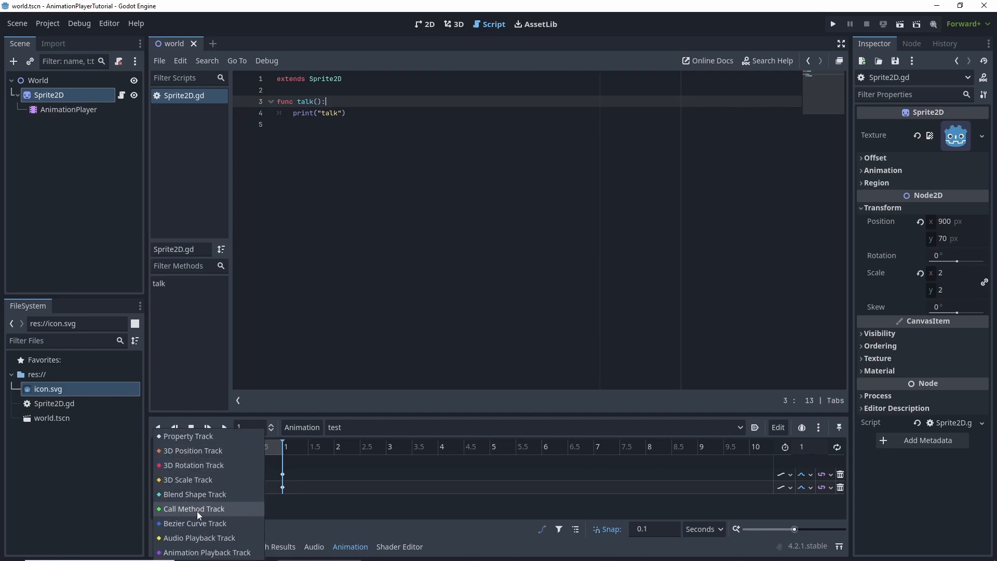
click(341, 356)
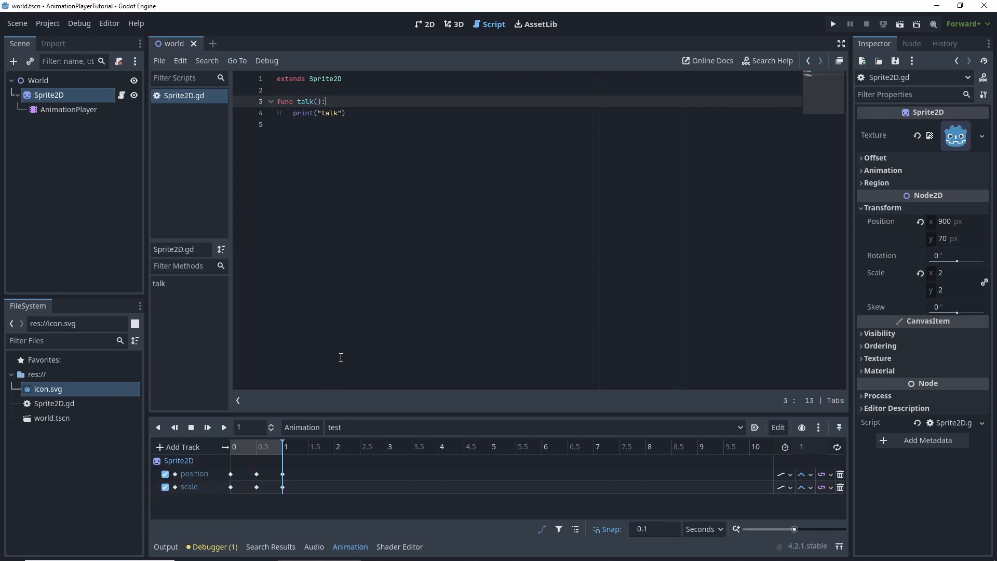
click(58, 110)
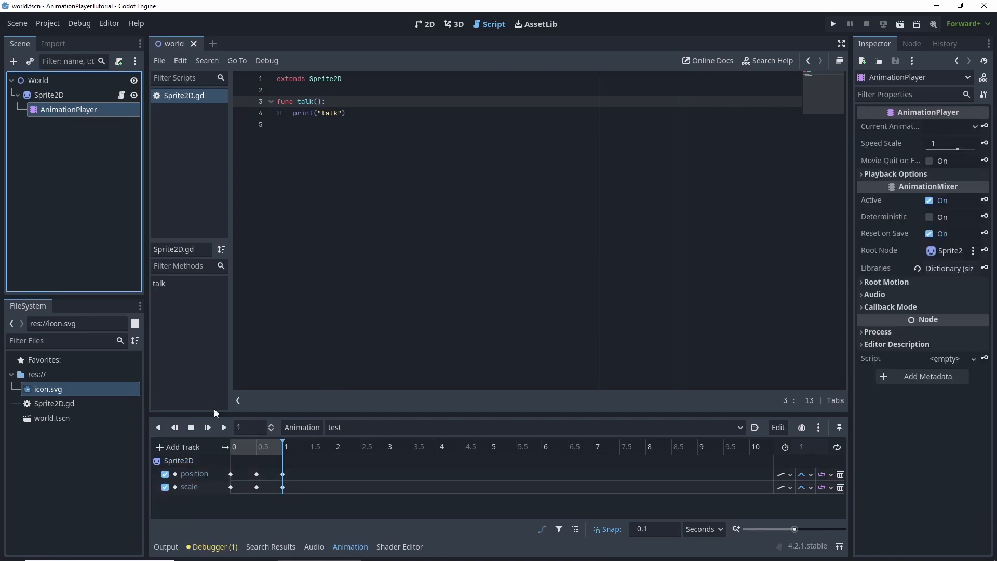
click(177, 446)
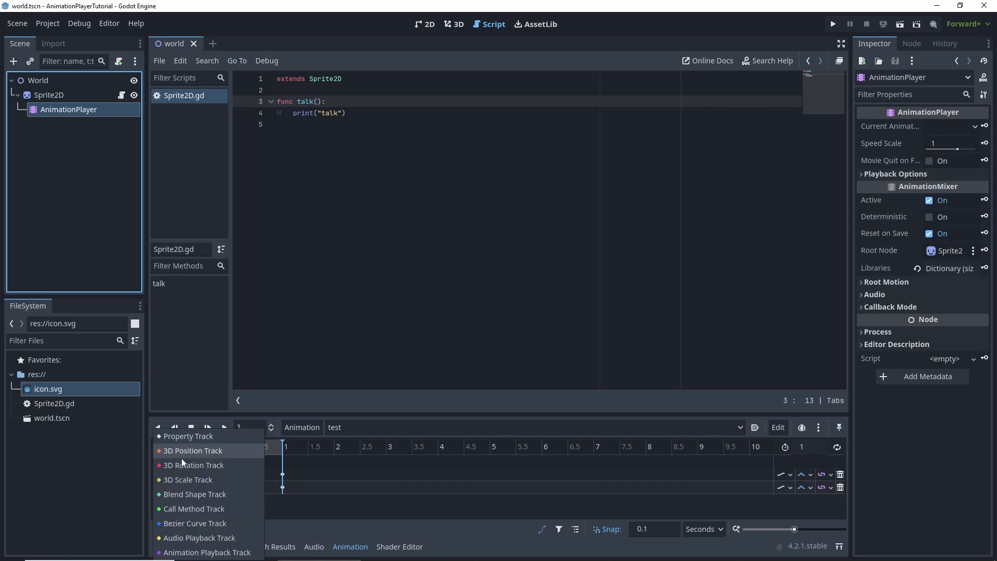
click(211, 507)
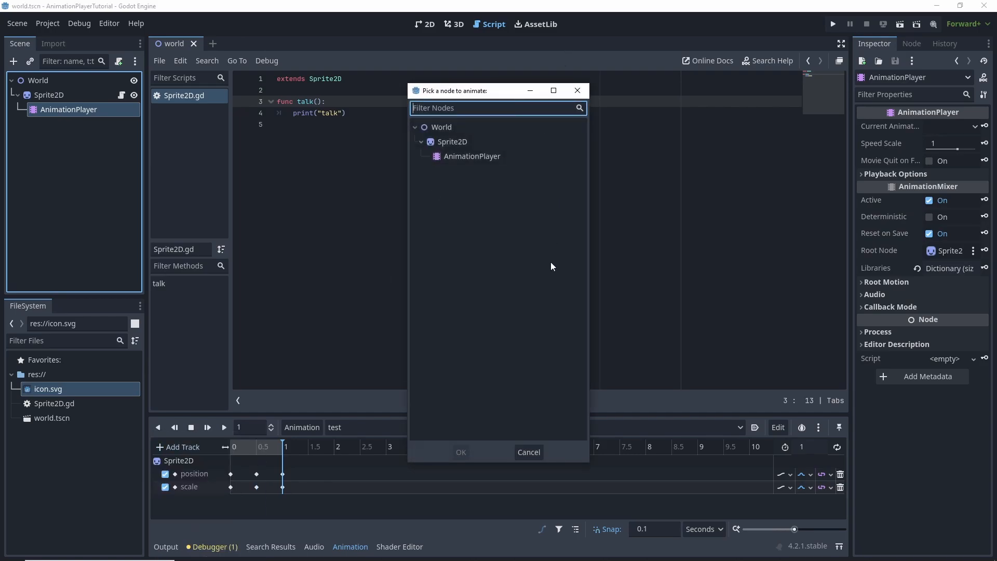
click(449, 141)
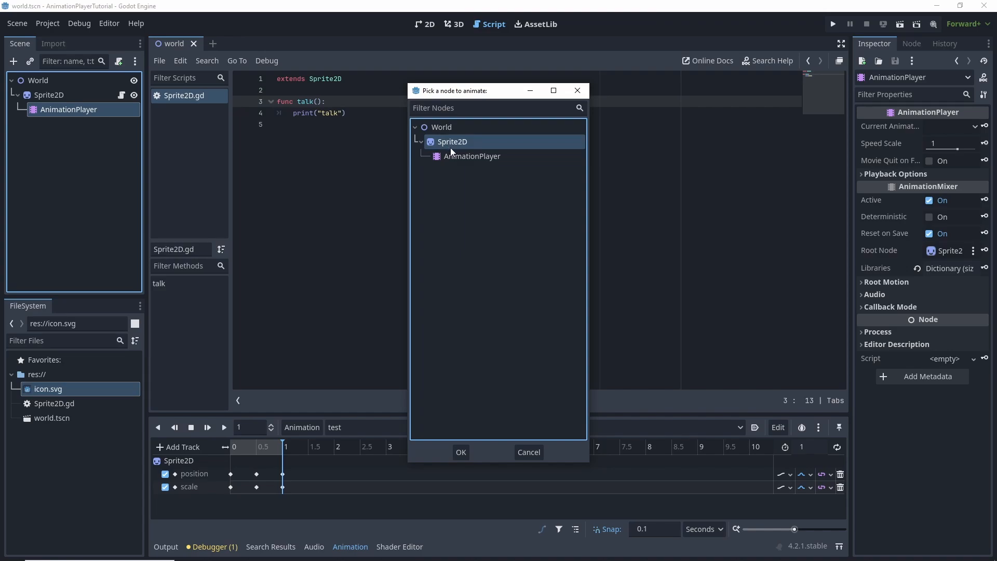
double_click(455, 144)
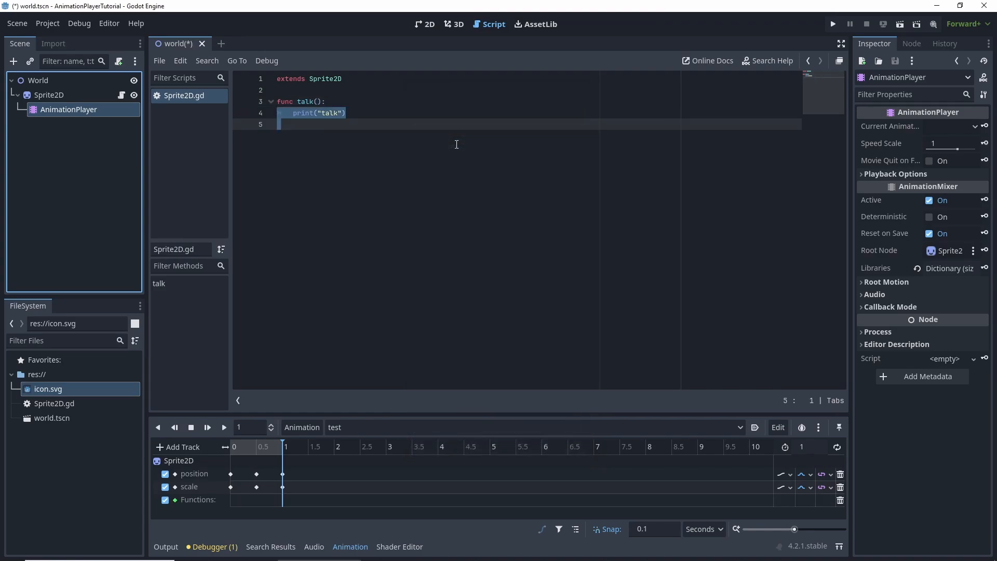
Start inserting a key on the Functions track, browse the callable methods and search "que" to examine queue_free().
right_click(290, 503)
click(293, 506)
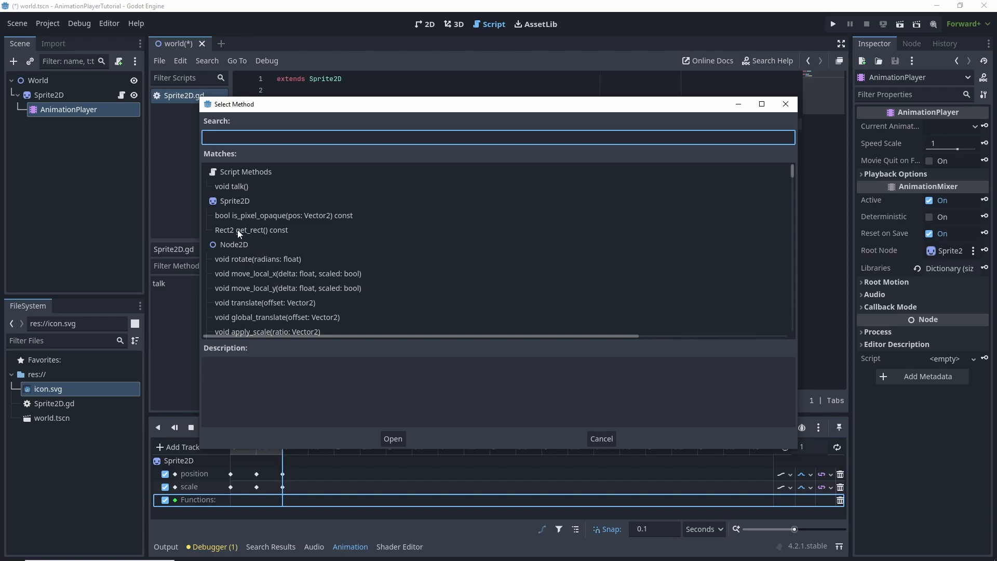
scroll(254, 233, down, 5)
scroll(260, 254, up, 2)
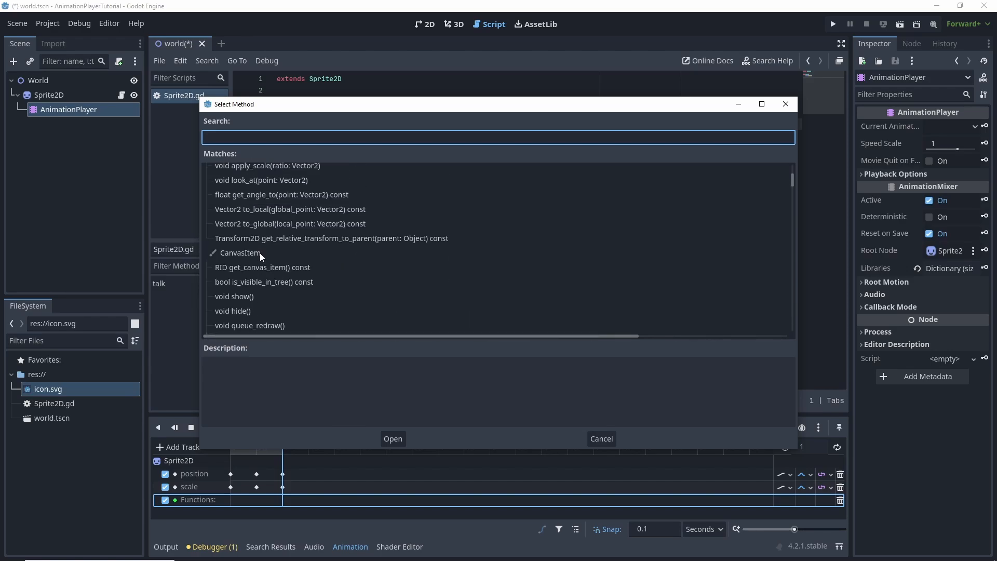
scroll(259, 256, down, 8)
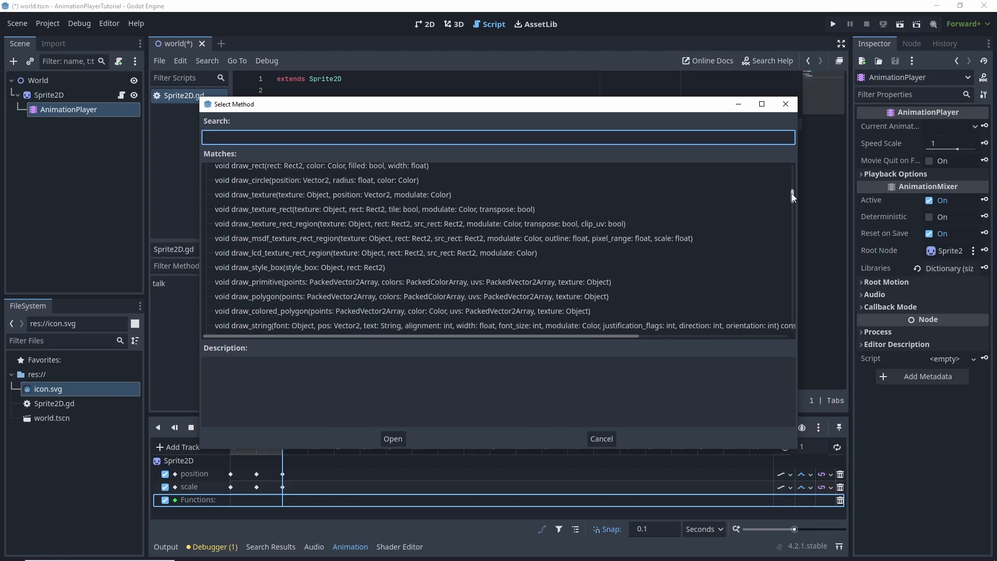
drag(791, 193, 743, 145)
text(que)
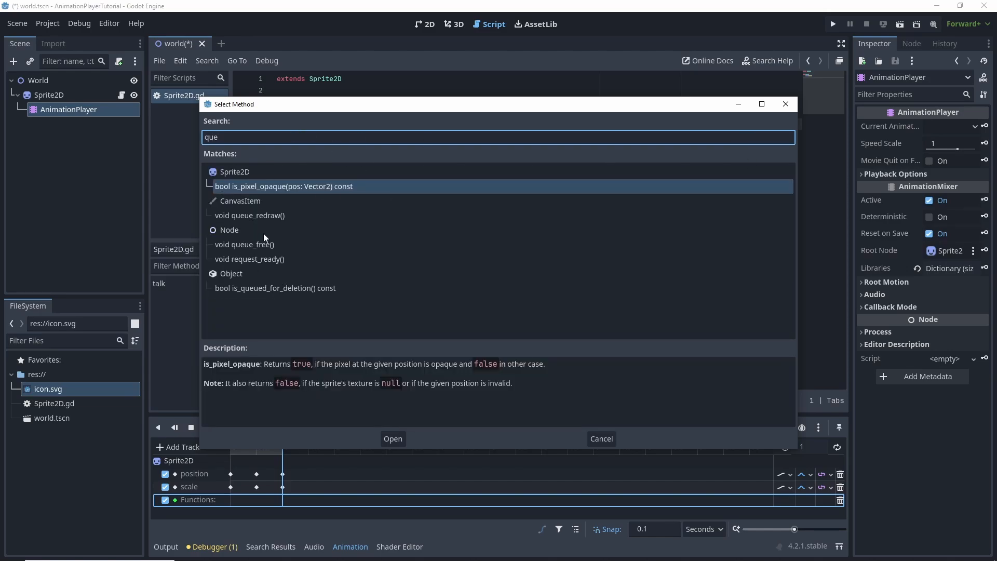
click(273, 244)
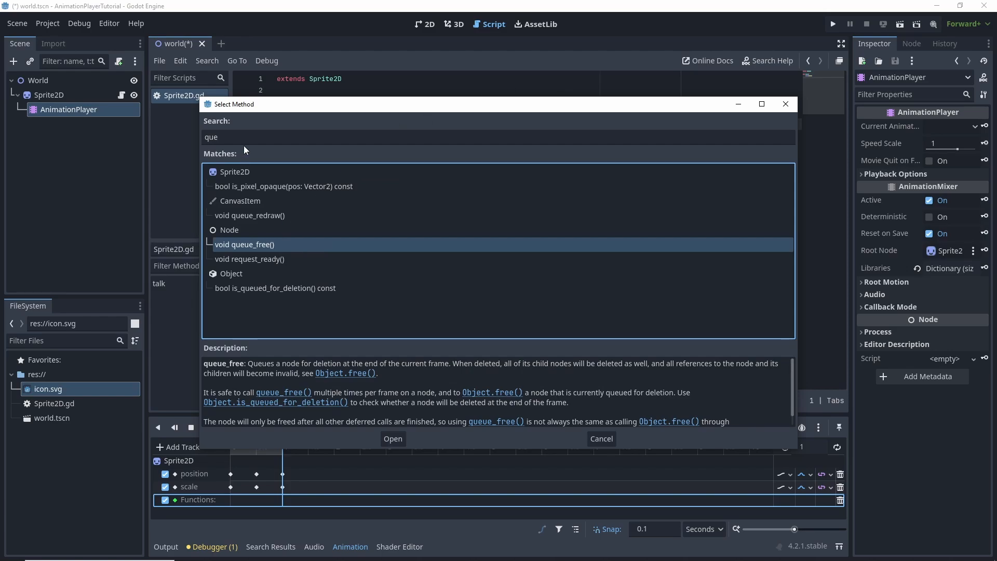
Replace the method search with "tal" and insert the talk() call as the key at 1 second.
click(233, 136)
key(BackSpace)
key(BackSpace)
key(BackSpace)
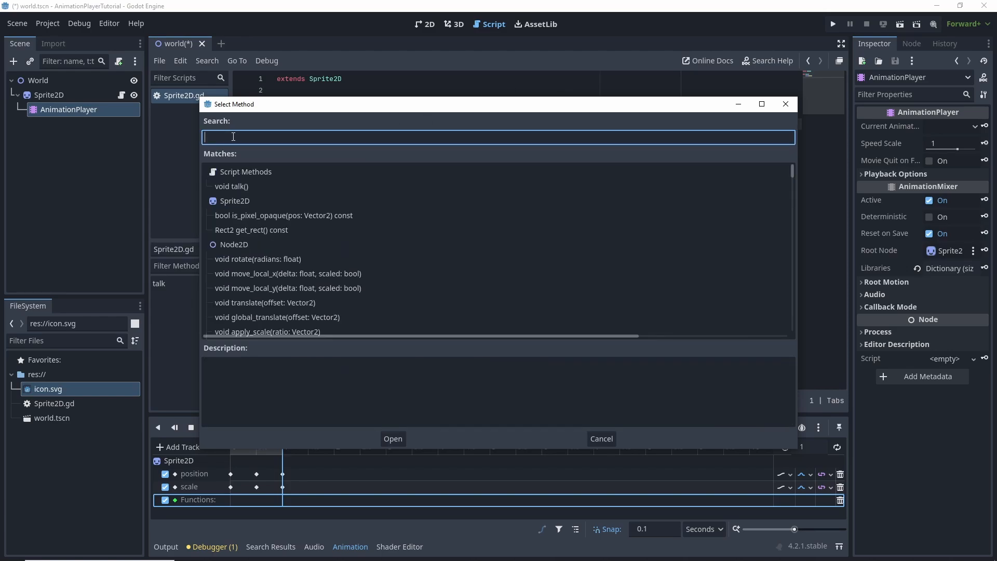
text(tal)
double_click(247, 190)
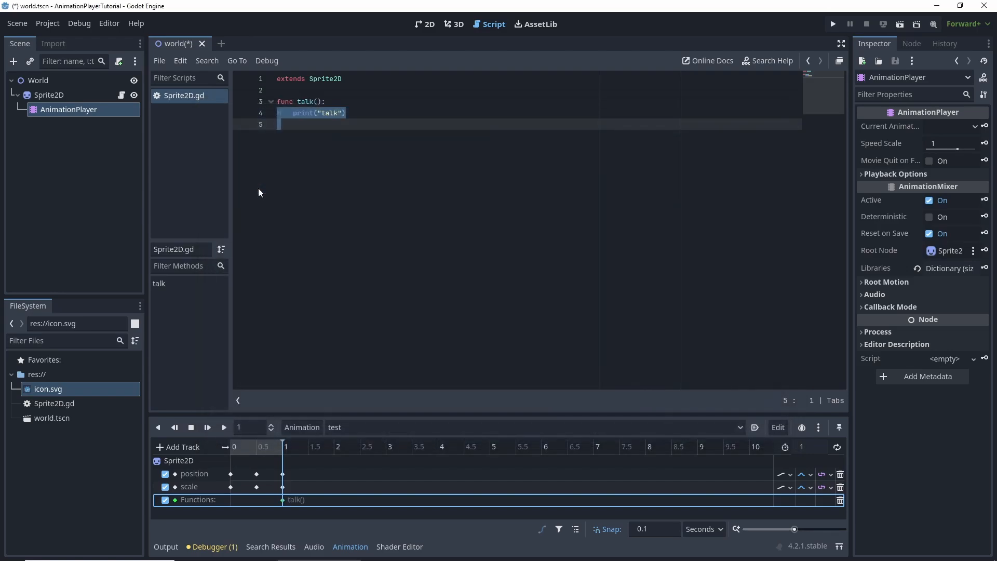
Save the scene, run the project with the current scene set as the main scene, and close the game window.
key(ctrl+s)
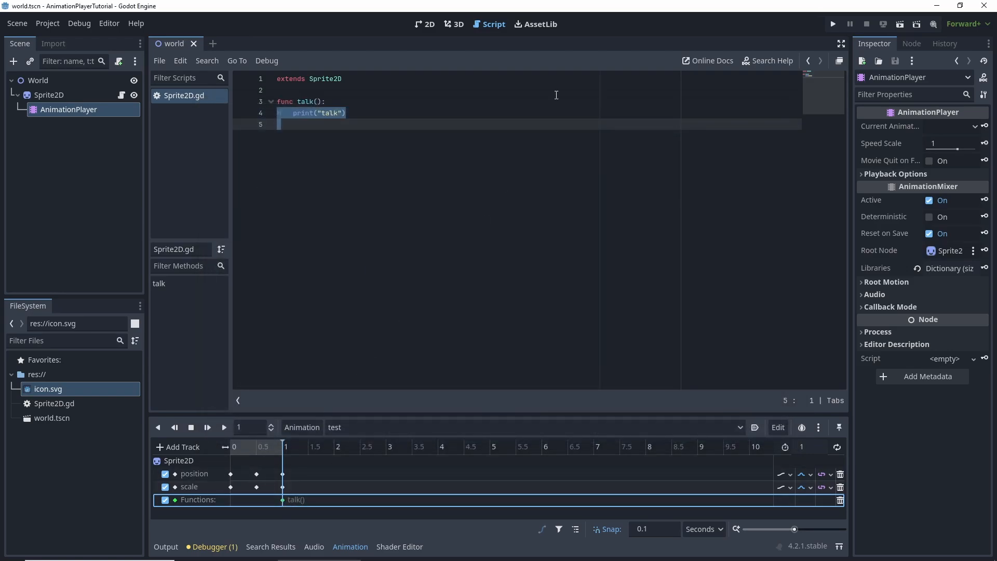
click(834, 23)
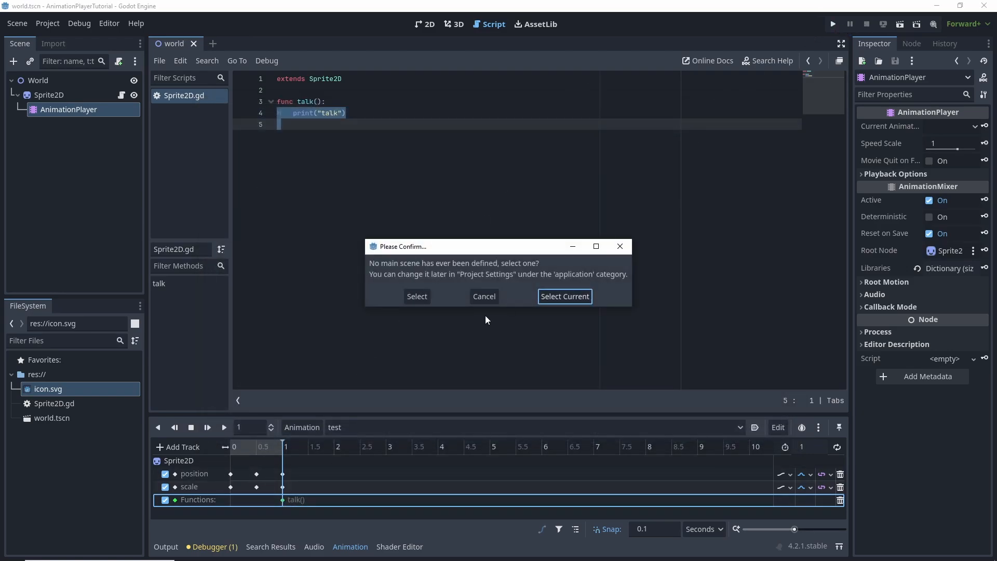
click(562, 298)
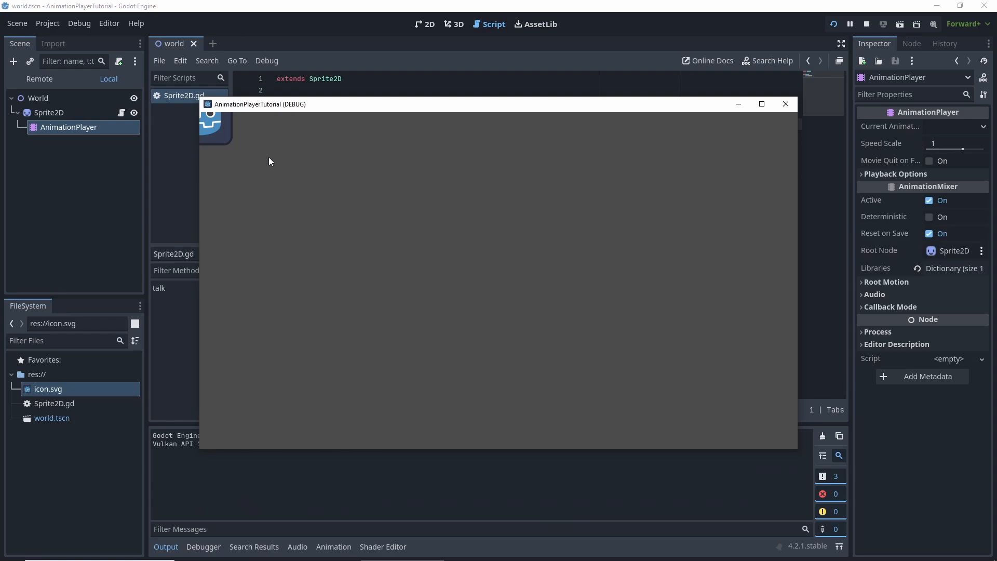
click(779, 107)
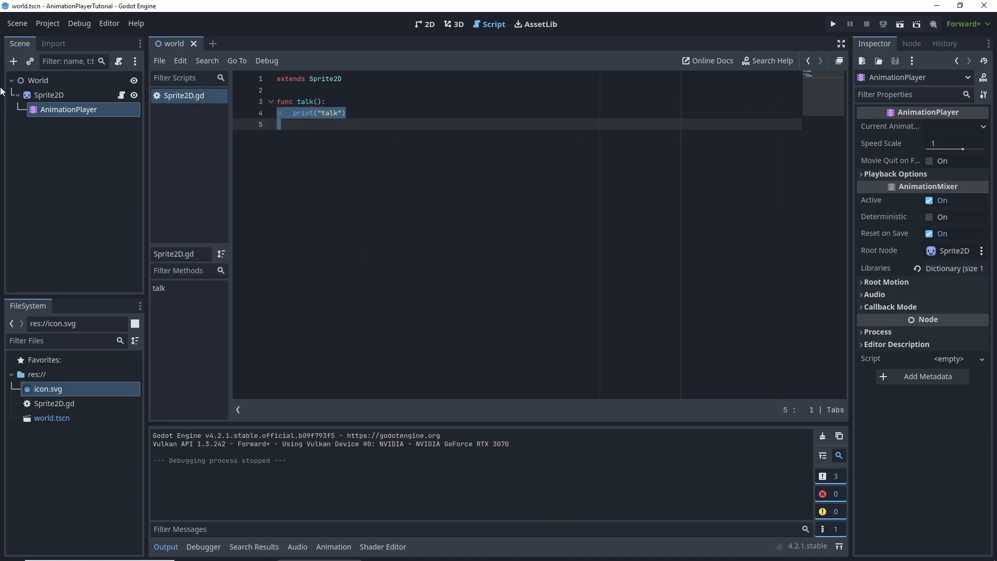
Enable autoplay on load for the AnimationPlayer's test animation and save the scene.
click(74, 98)
click(74, 111)
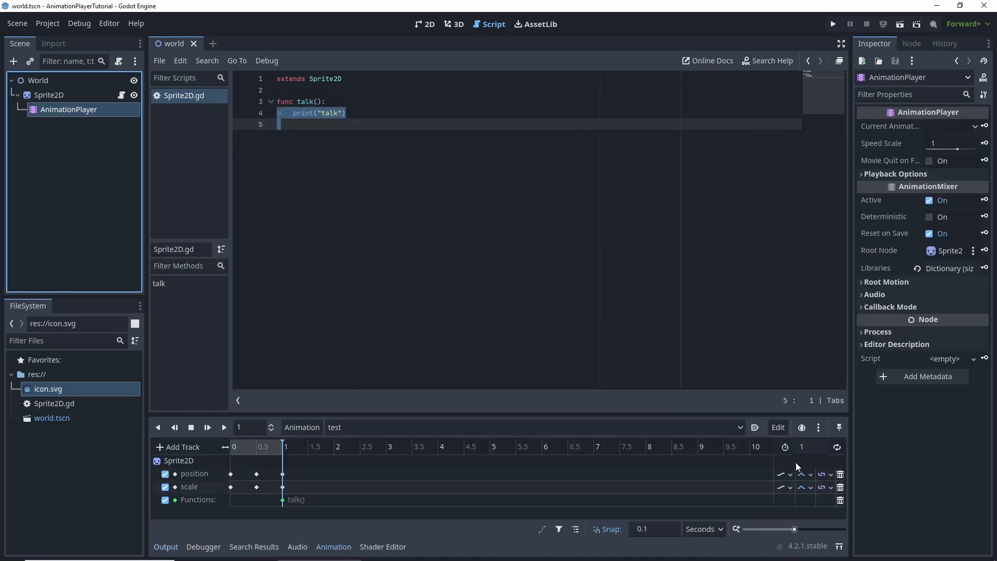
click(758, 430)
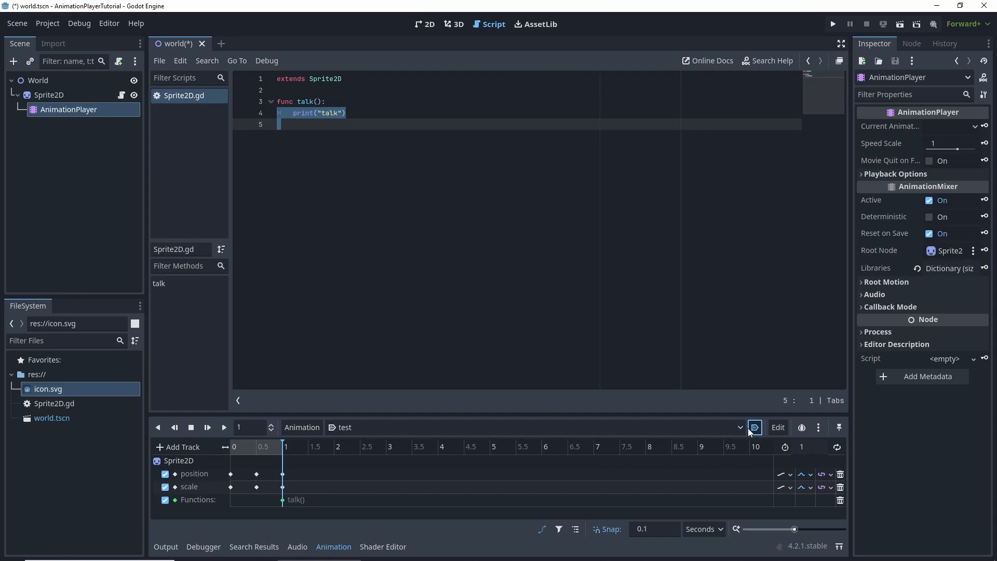
click(614, 427)
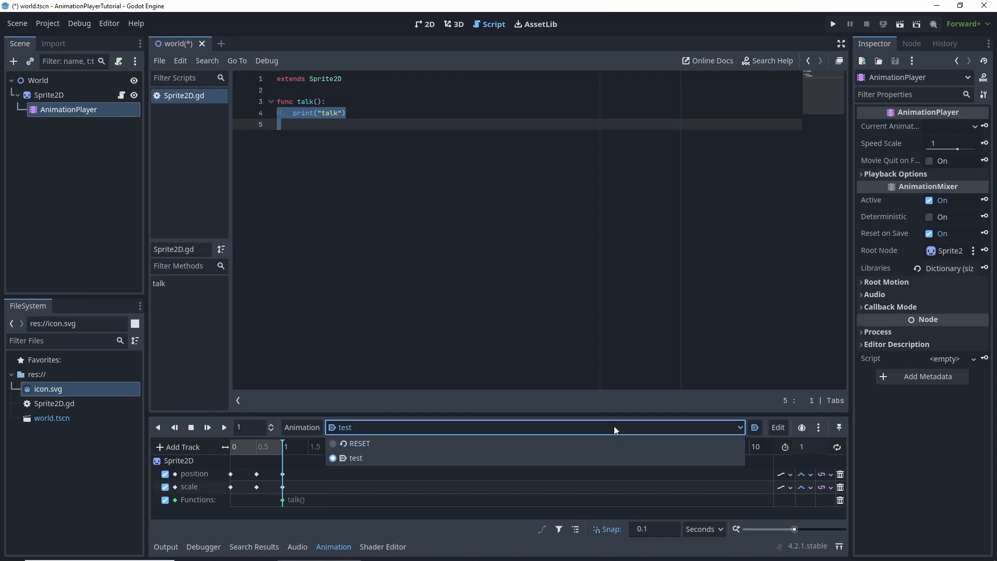
click(741, 428)
click(759, 430)
click(690, 433)
click(760, 427)
click(687, 432)
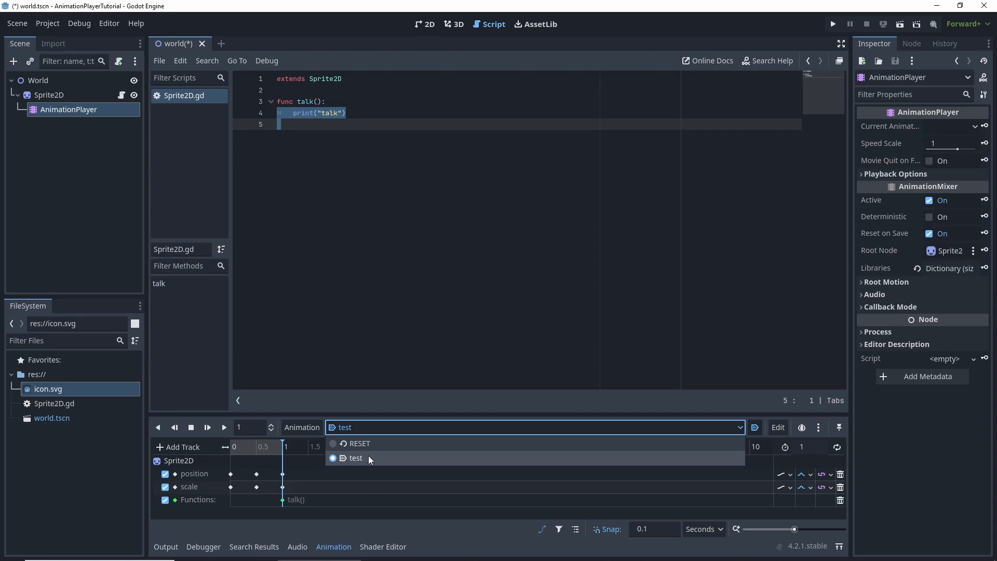
click(428, 348)
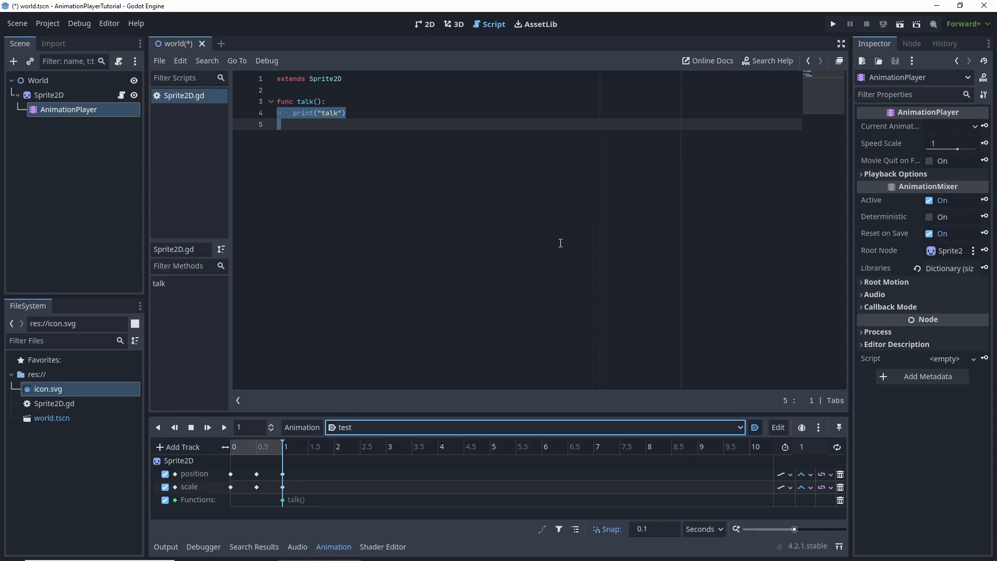
key(ctrl+s)
Run the project twice to check the autoplaying animation and the talk() output, maximizing the second game window before closing it.
click(833, 25)
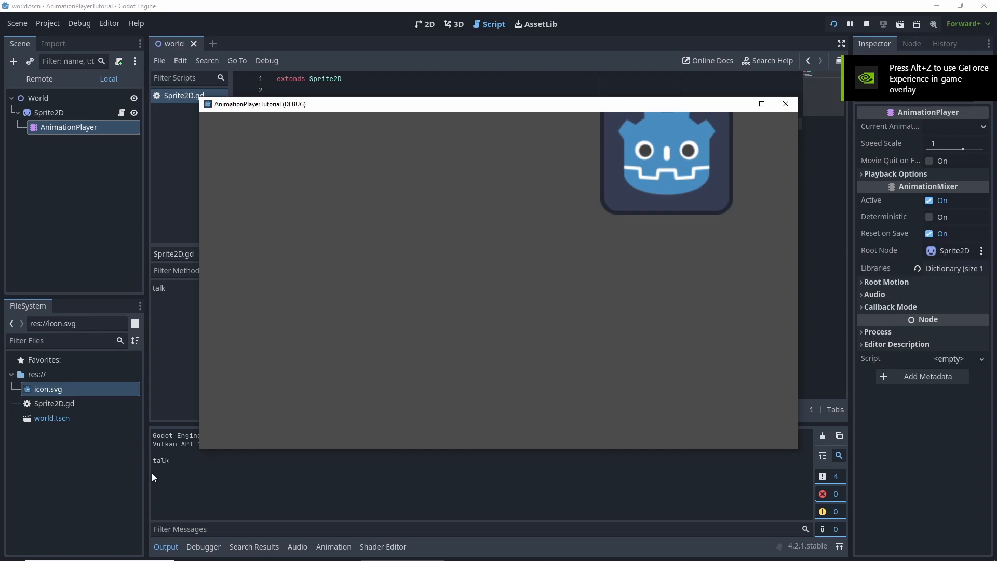
click(784, 103)
click(833, 24)
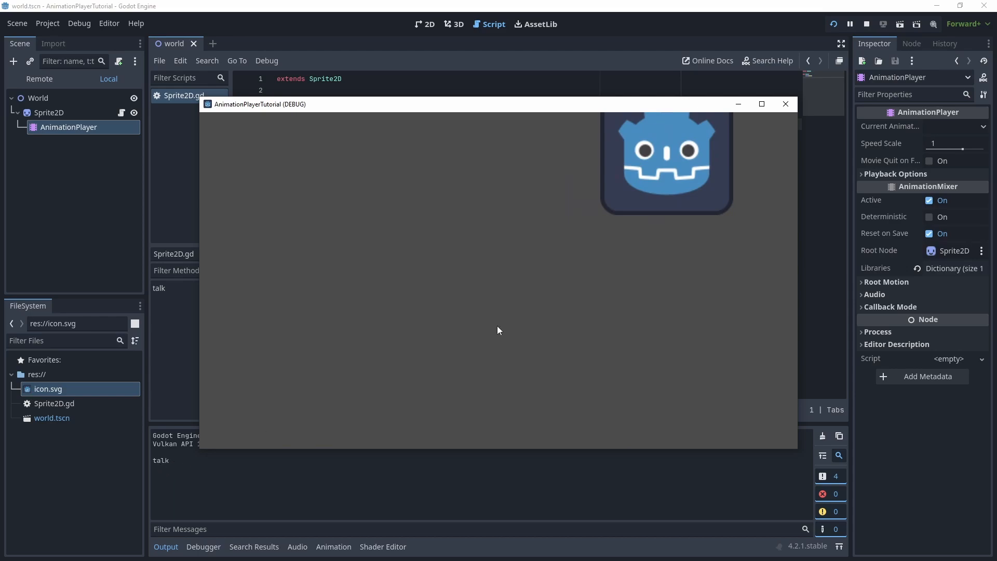
click(762, 104)
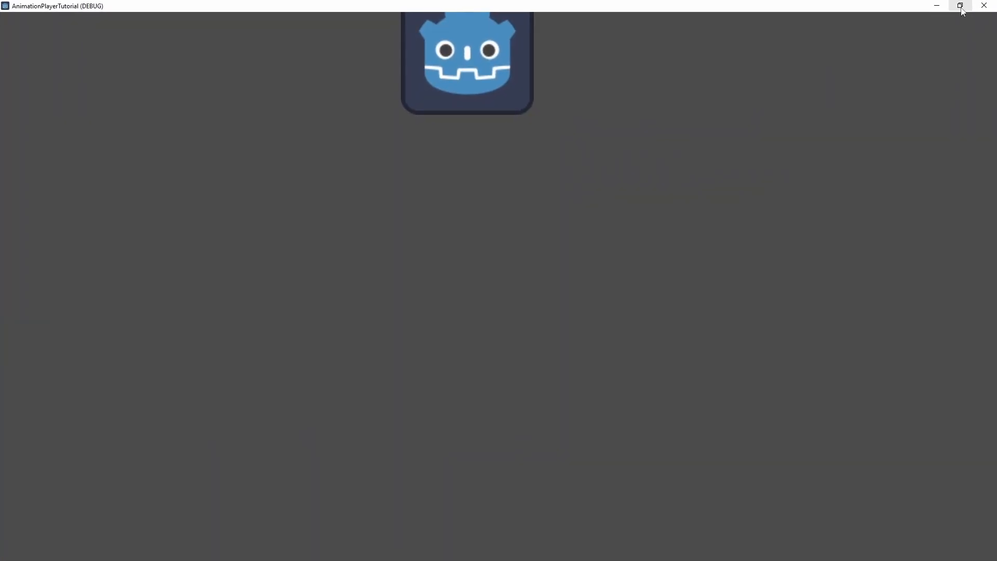
click(984, 6)
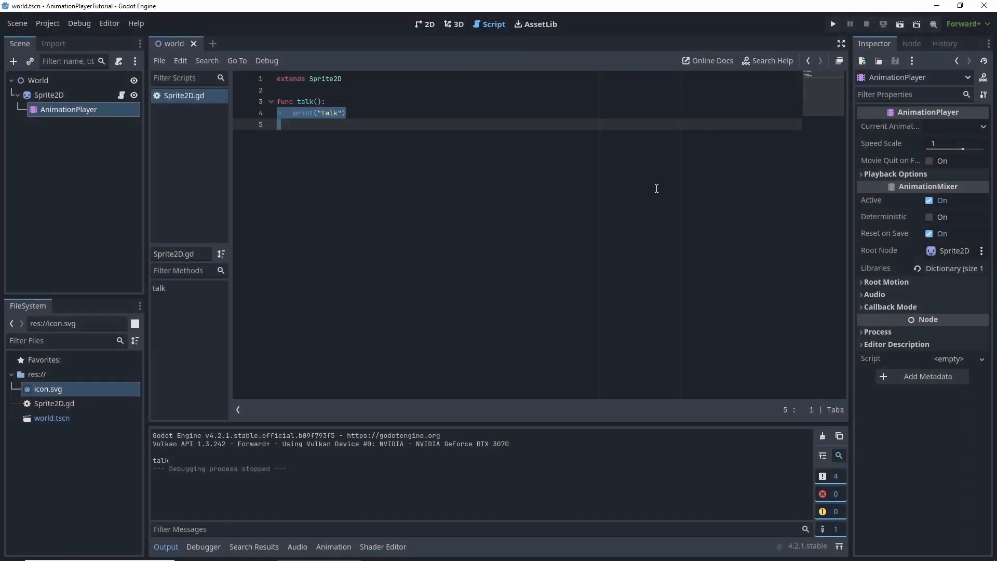